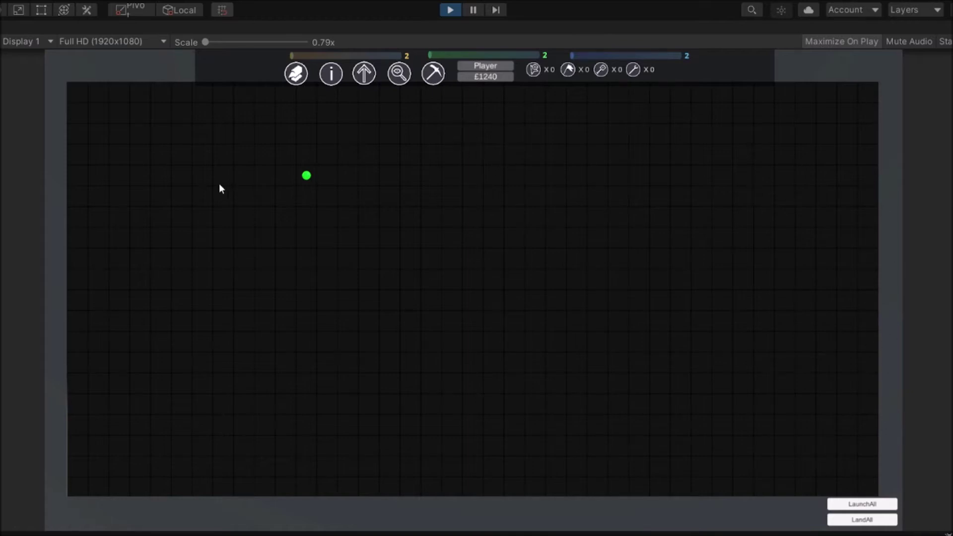
# Select the green asteroid marker on the map grid and inspect asteroid AST-111 in its surface view.
pyautogui.click(307, 178)
pyautogui.click(399, 74)
pyautogui.moveTo(723, 230); pyautogui.dragTo(379, 206, button='middle')
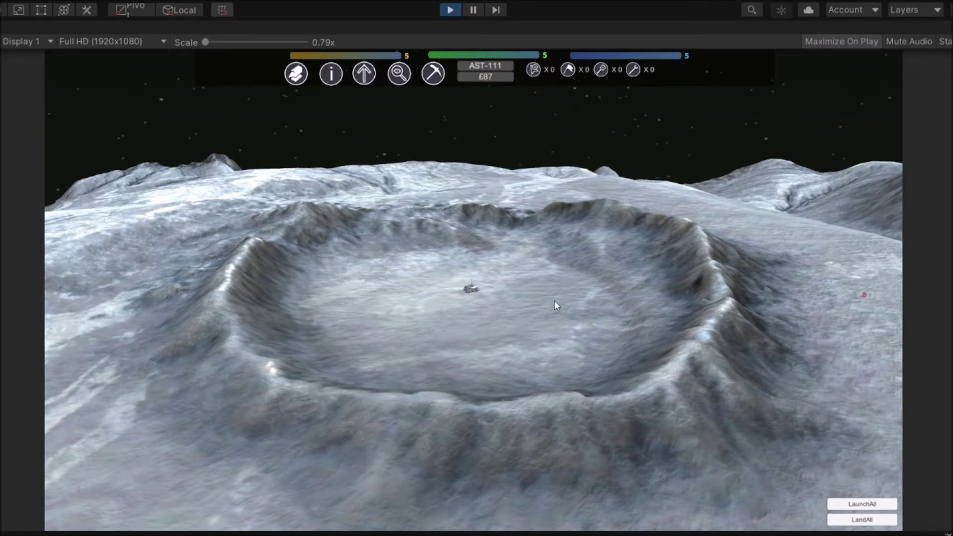
# Examine the crater and the surrounding asteroid terrain from low, overhead and opposite viewpoints.
pyautogui.moveTo(581, 288); pyautogui.dragTo(528, 296, button='right')
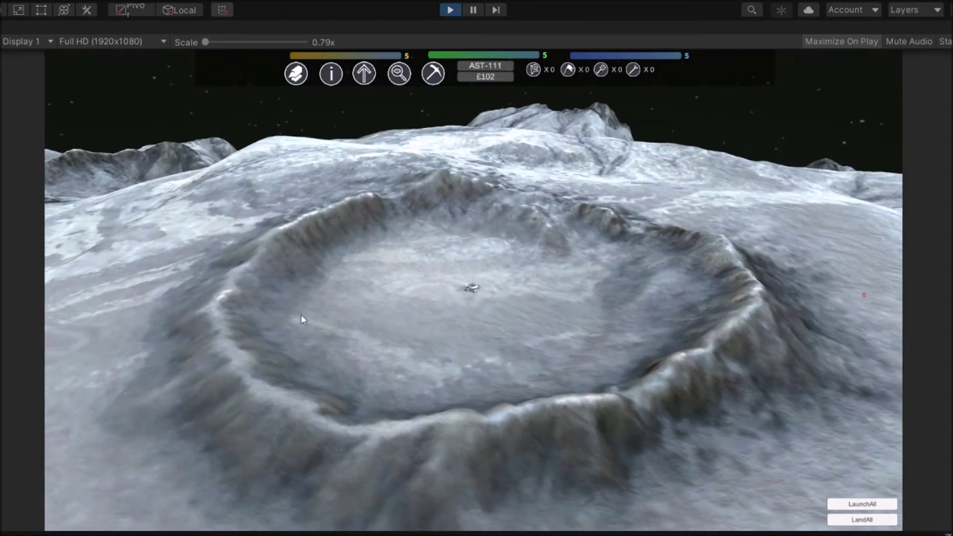
pyautogui.moveTo(301, 314); pyautogui.dragTo(119, 530, button='right')
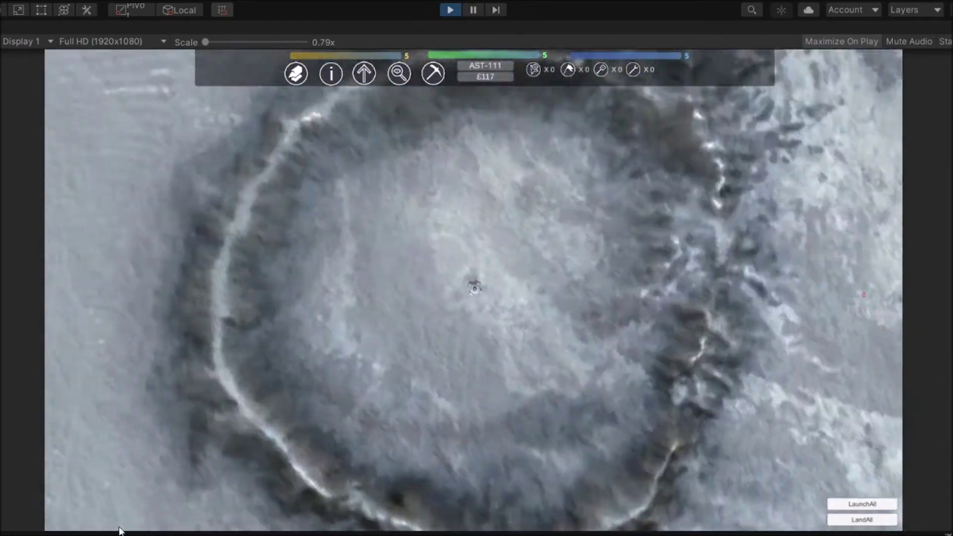
pyautogui.scroll(2, 487, 407)
pyautogui.scroll(3, 487, 407)
pyautogui.scroll(-5, 483, 406)
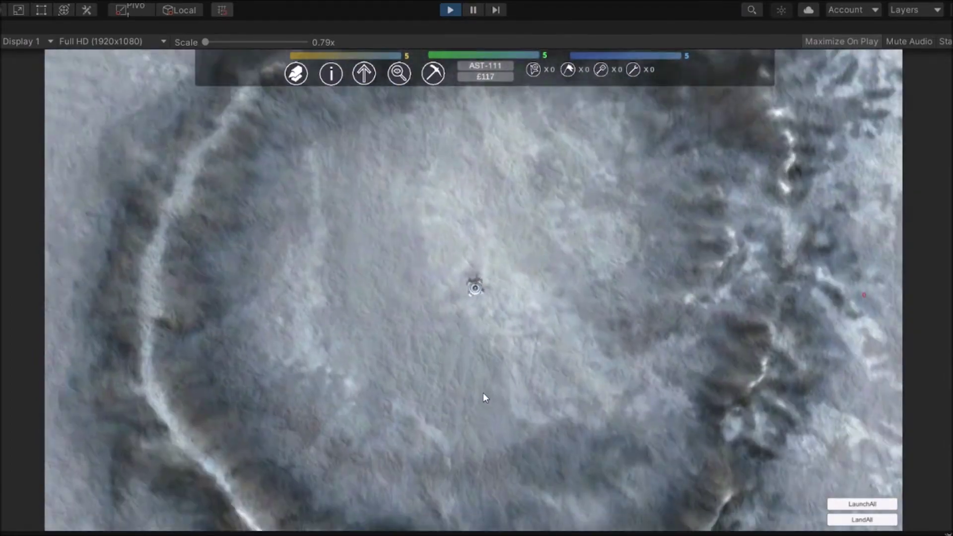
pyautogui.scroll(-5, 378, 383)
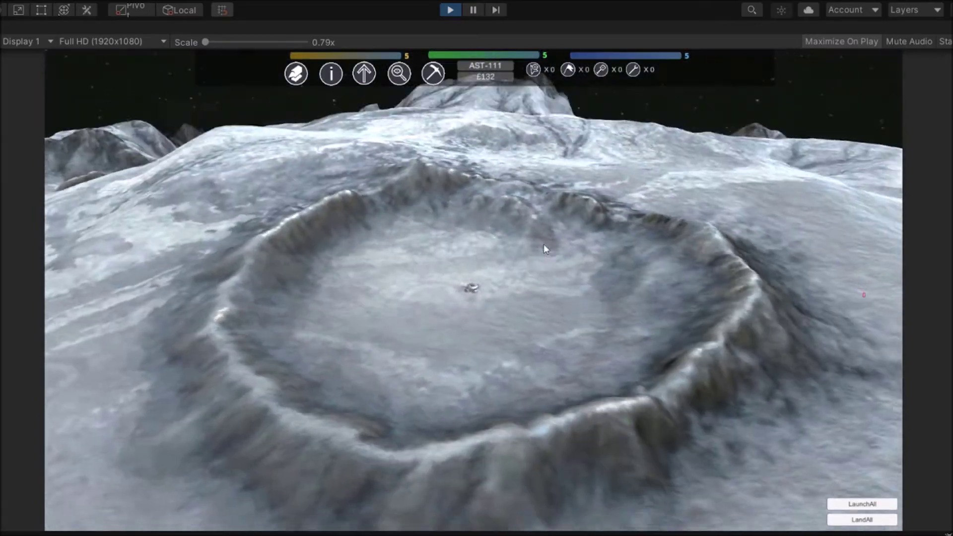
pyautogui.scroll(5, 521, 377)
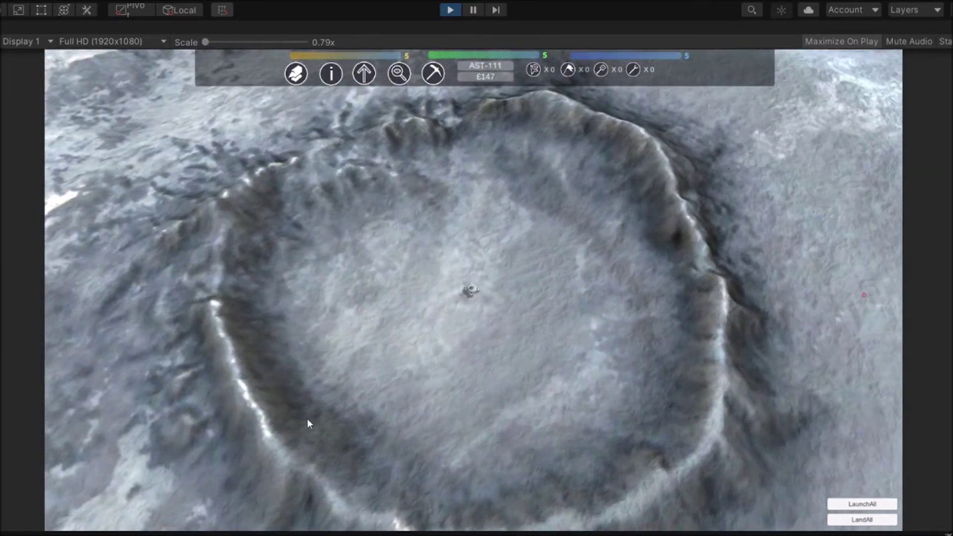
pyautogui.scroll(-5, 499, 269)
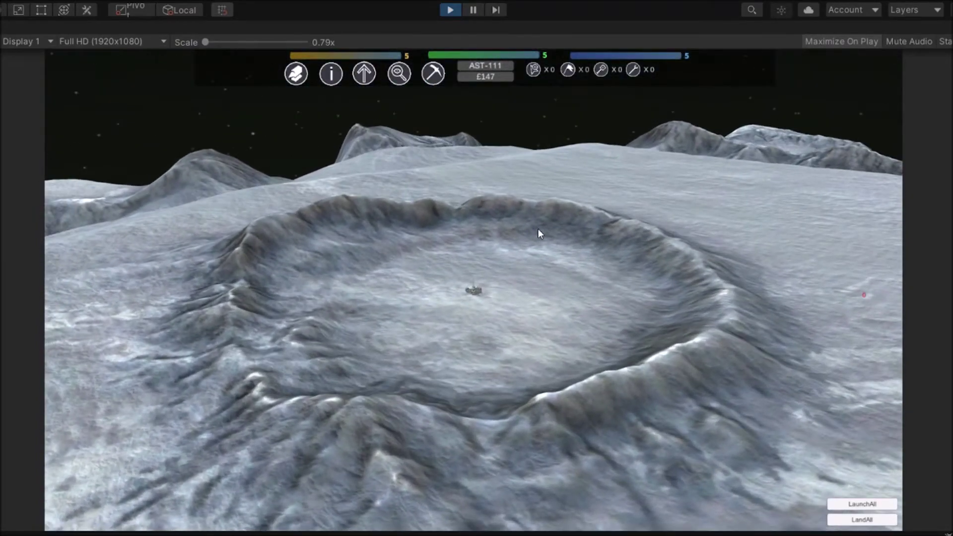
pyautogui.moveTo(538, 228); pyautogui.dragTo(354, 223, button='middle')
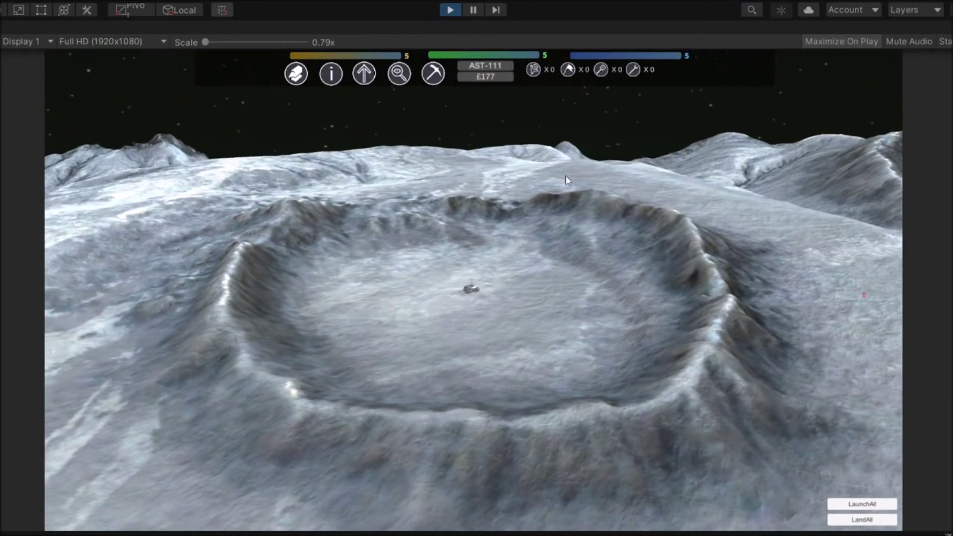
pyautogui.scroll(5, 676, 217)
pyautogui.moveTo(675, 217); pyautogui.dragTo(794, 201, button='middle')
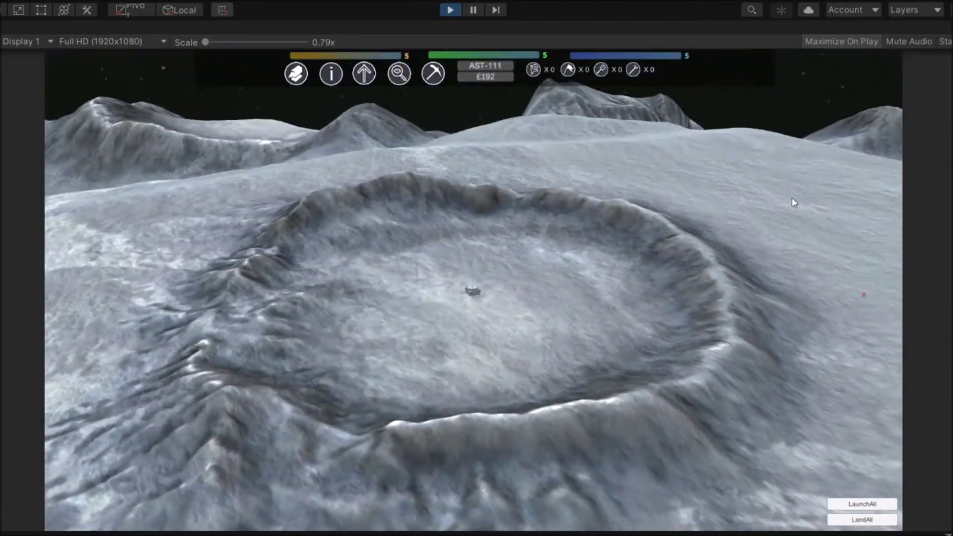
pyautogui.scroll(5, 397, 232)
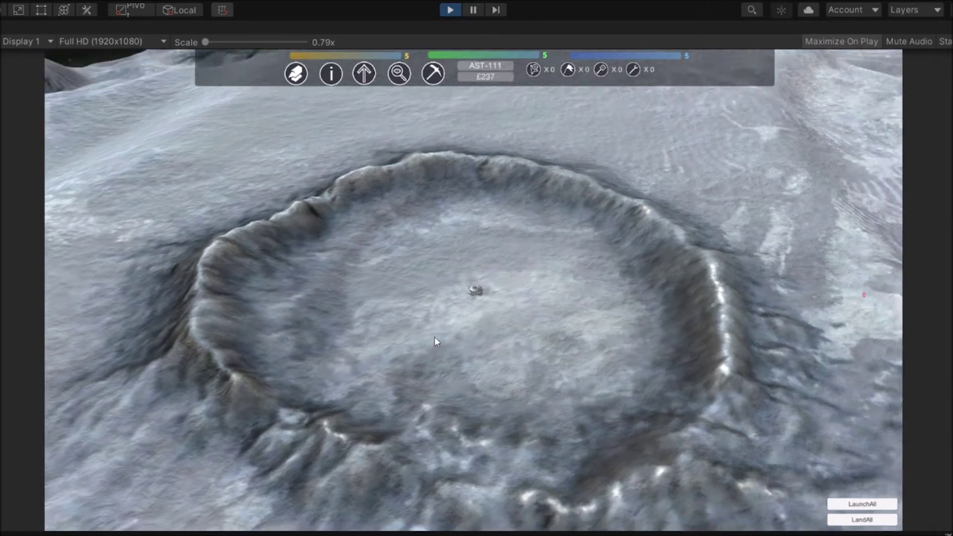
# Examine the lander at the crater's centre up close from several sides.
pyautogui.scroll(5, 452, 380)
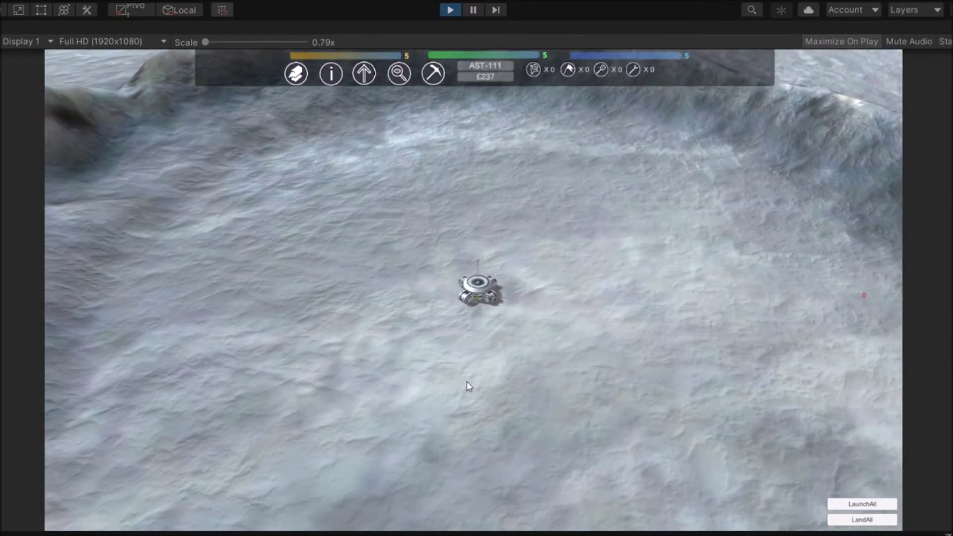
pyautogui.scroll(5, 466, 373)
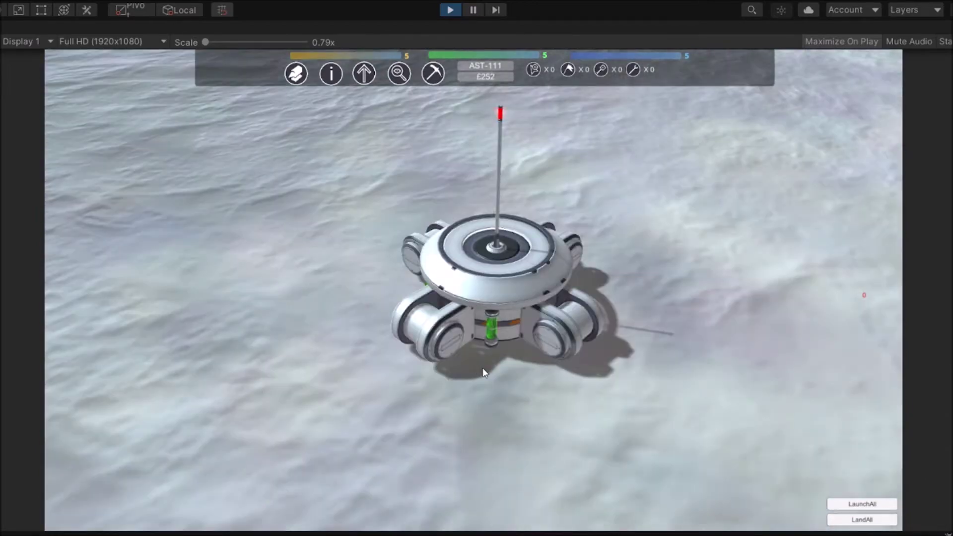
pyautogui.moveTo(483, 368); pyautogui.dragTo(440, 366, button='middle')
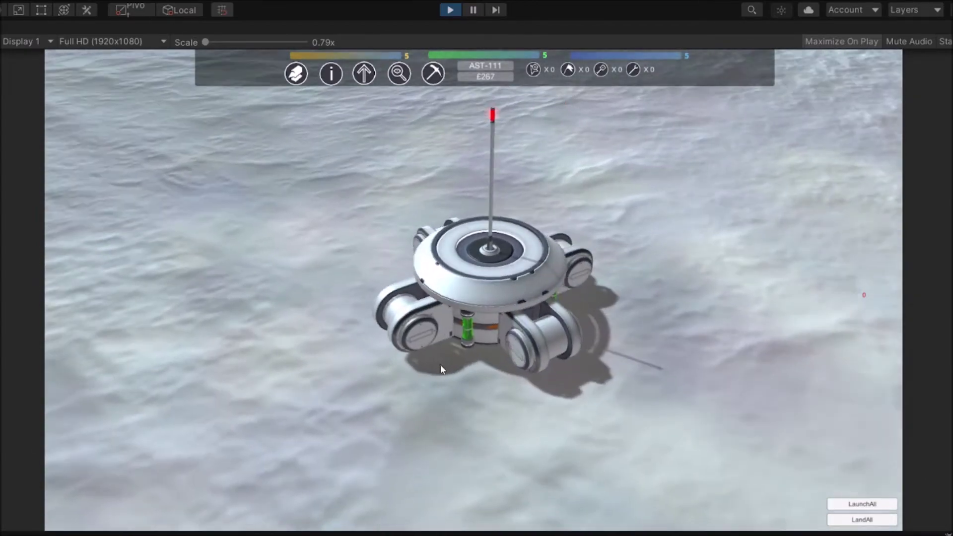
pyautogui.moveTo(686, 371); pyautogui.dragTo(500, 337, button='middle')
pyautogui.moveTo(500, 339); pyautogui.dragTo(485, 361, button='right')
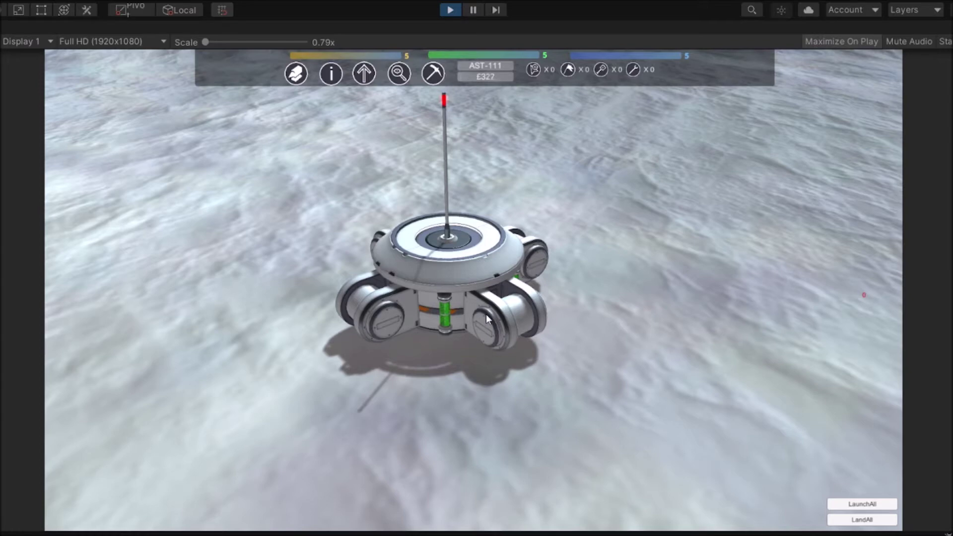
pyautogui.moveTo(571, 346); pyautogui.dragTo(547, 351, button='right')
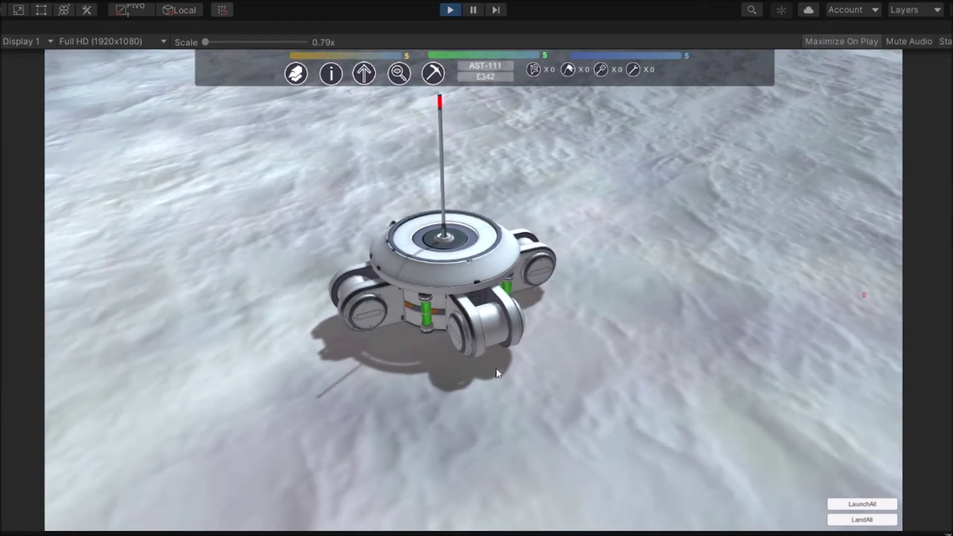
pyautogui.moveTo(496, 368); pyautogui.dragTo(462, 371, button='right')
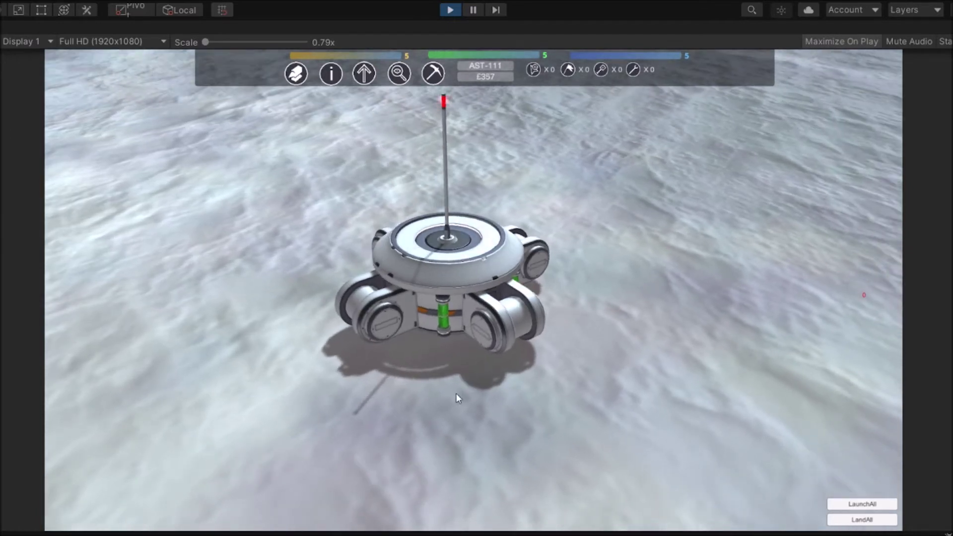
# Bring up the buildable People structures while looking down on the lander from above.
pyautogui.scroll(-5, 544, 258)
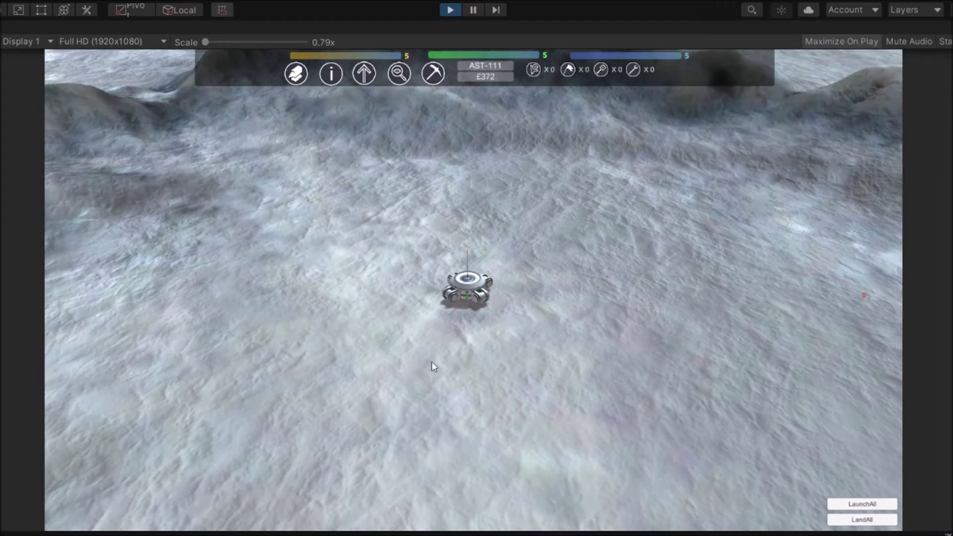
pyautogui.moveTo(402, 316); pyautogui.dragTo(393, 470, button='right')
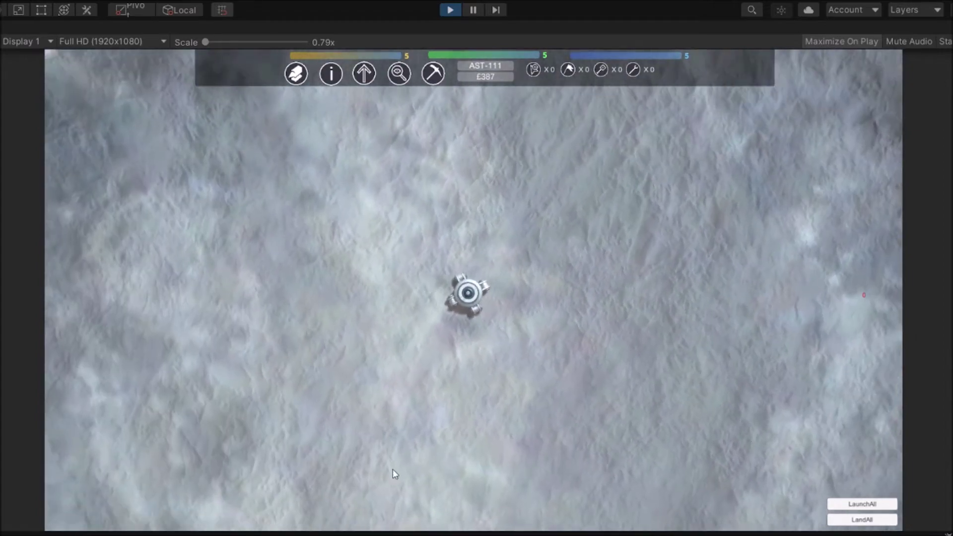
pyautogui.scroll(5, 405, 447)
pyautogui.scroll(-3, 405, 450)
pyautogui.click(434, 74)
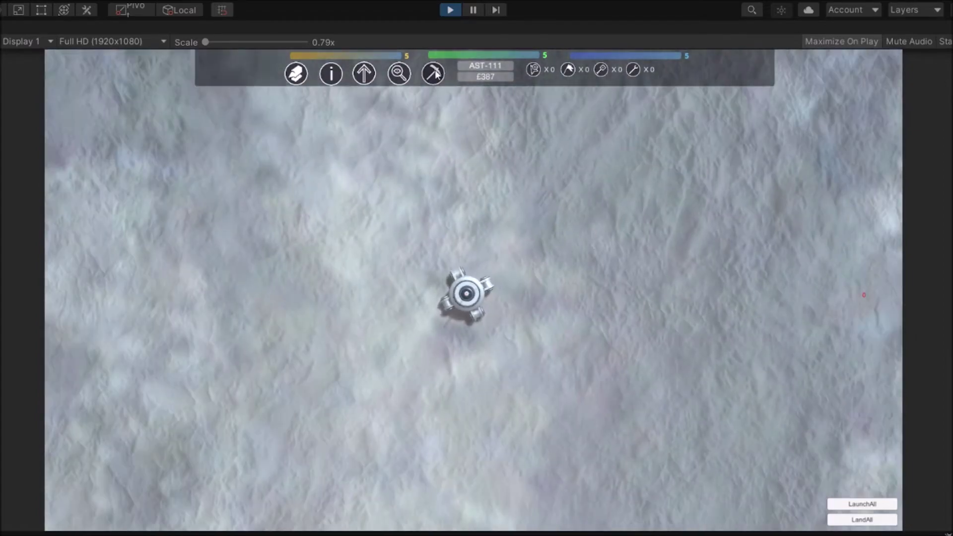
pyautogui.moveTo(547, 279); pyautogui.dragTo(589, 218, button='right')
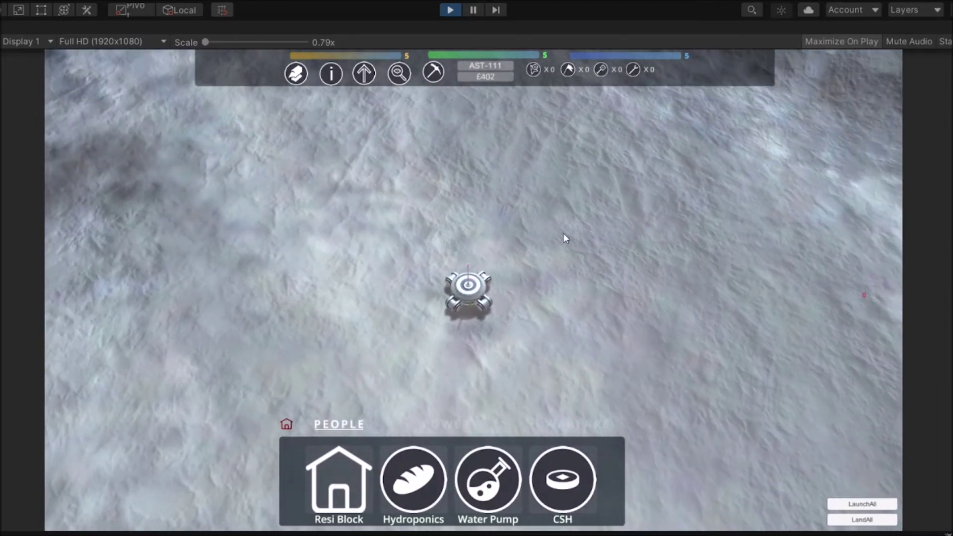
pyautogui.moveTo(502, 344); pyautogui.dragTo(411, 365, button='right')
# Place four Resi Blocks in a straight line along one side of the lander, and end the placement.
pyautogui.click(347, 468)
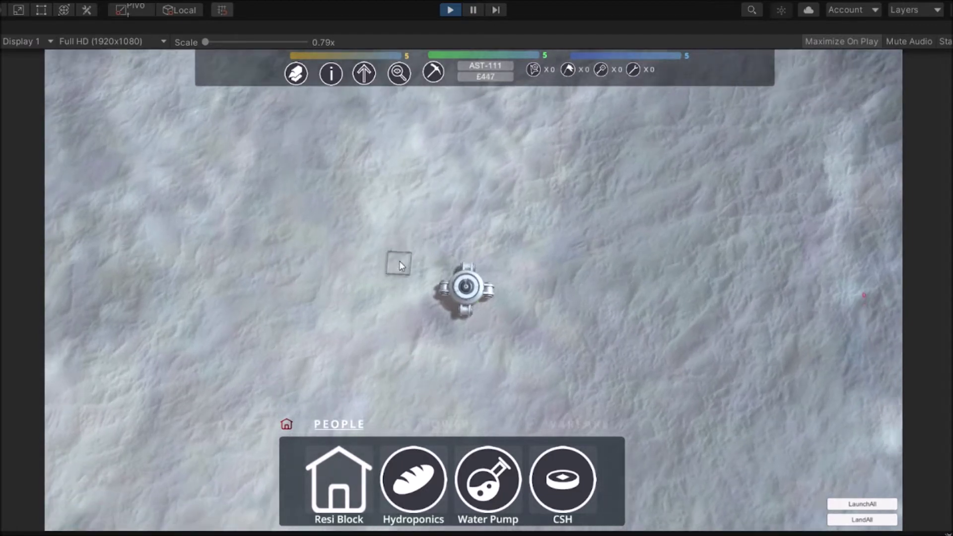
pyautogui.scroll(3, 392, 248)
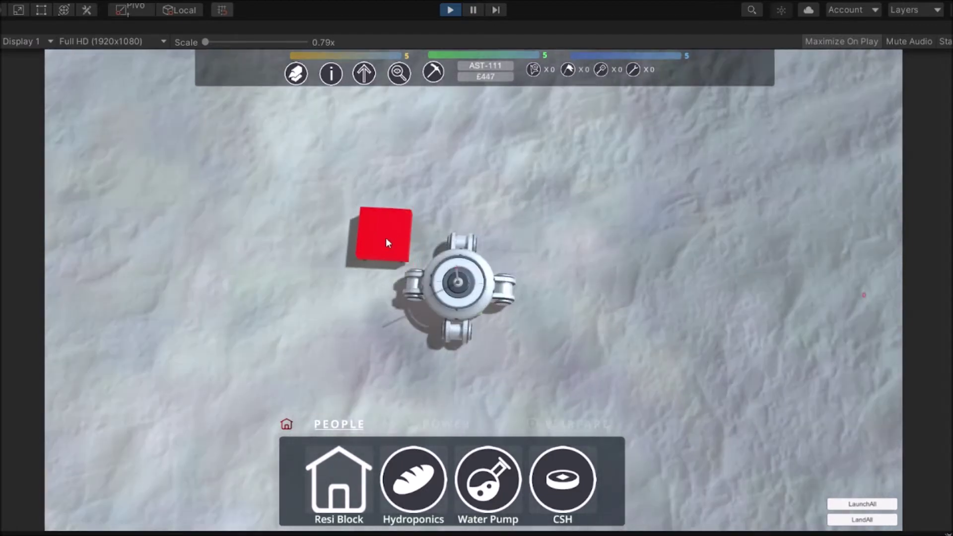
pyautogui.click(361, 227)
pyautogui.click(353, 279)
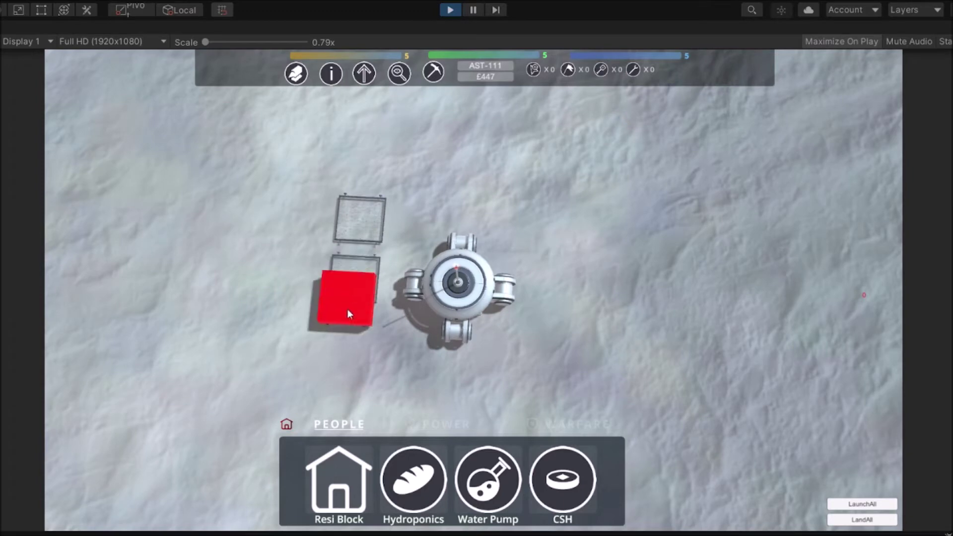
pyautogui.click(348, 344)
pyautogui.scroll(-1, 350, 378)
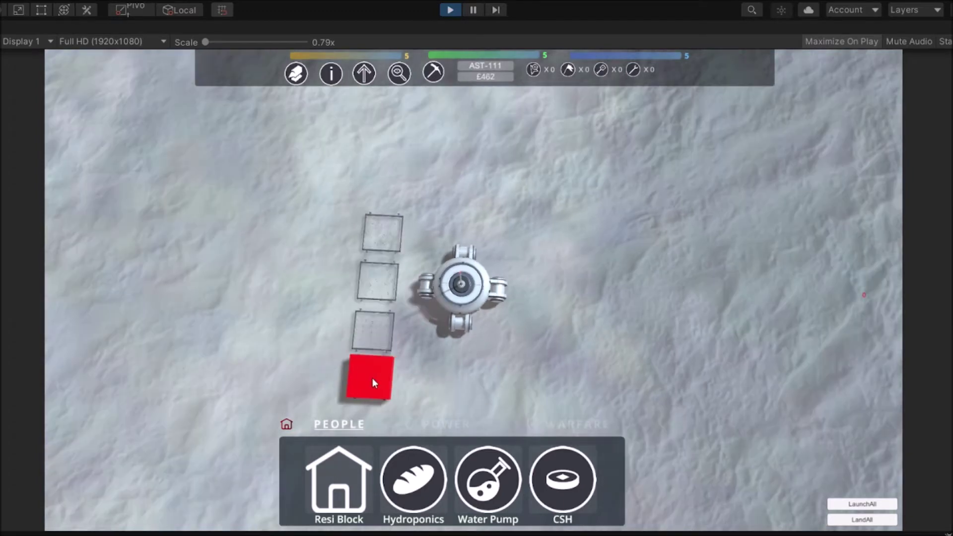
pyautogui.click(373, 387)
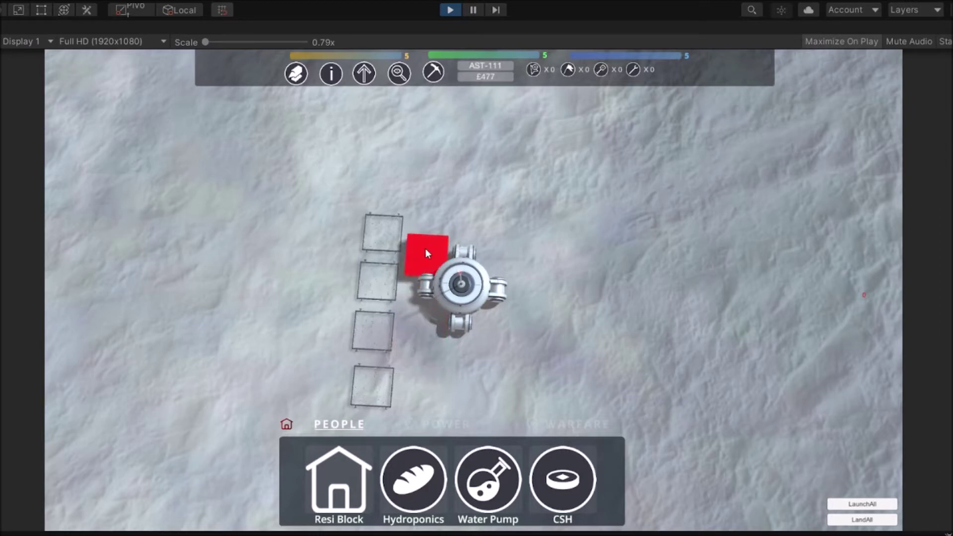
pyautogui.click(455, 208)
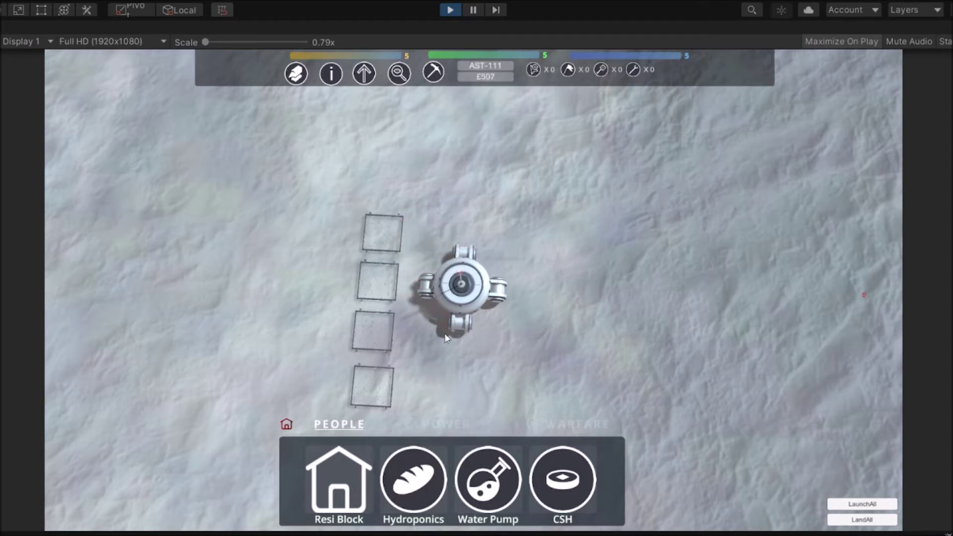
# Place five Hydroponics around the lander, three in a row behind it and two beside it opposite the Resi Blocks.
pyautogui.moveTo(515, 316); pyautogui.dragTo(528, 293, button='middle')
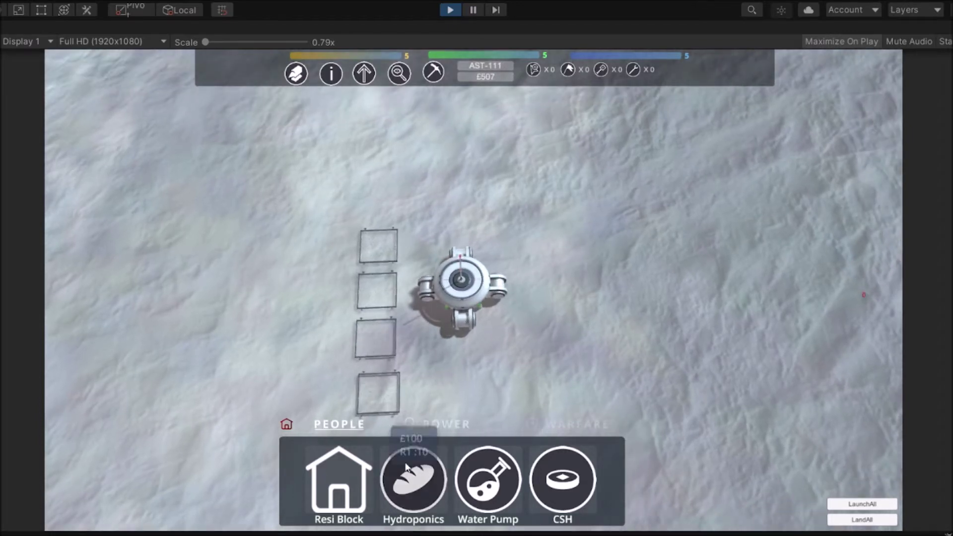
pyautogui.click(413, 477)
pyautogui.click(429, 220)
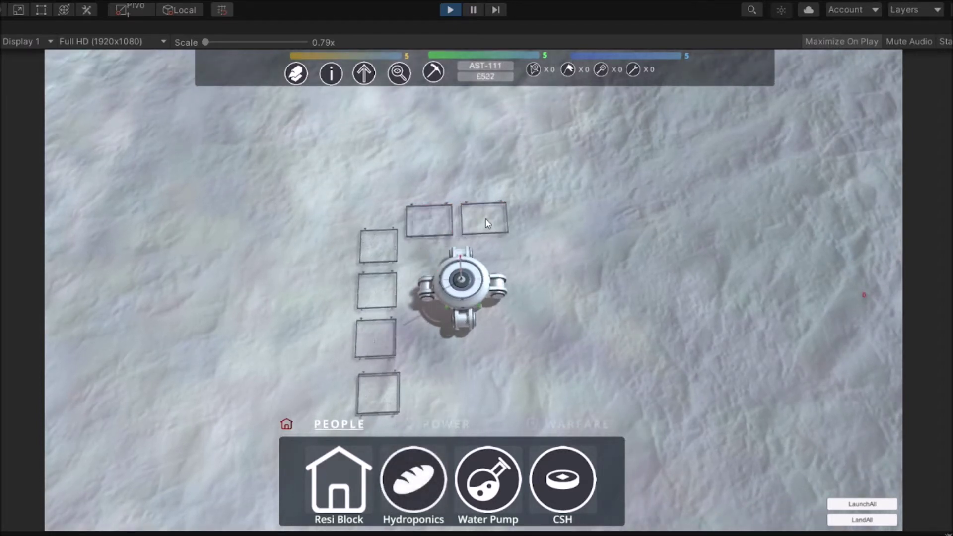
pyautogui.click(551, 214)
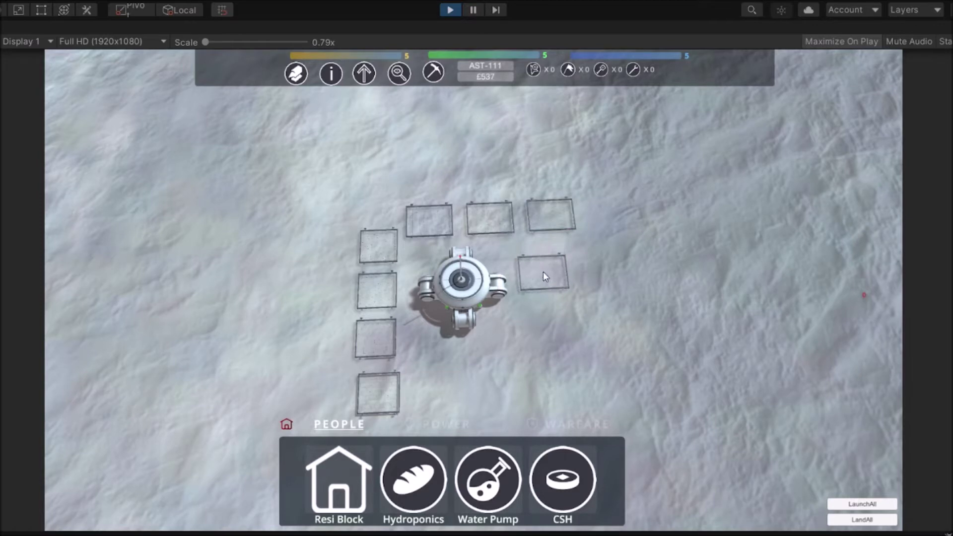
pyautogui.click(543, 272)
pyautogui.click(612, 271)
pyautogui.rightClick(597, 310)
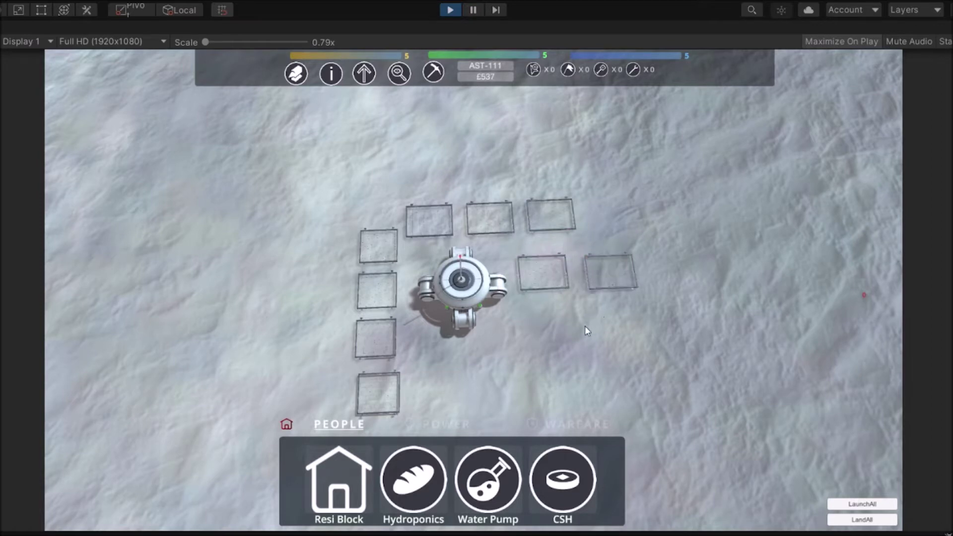
# Place five Water Pumps in front of the Hydroponics, two next to the lander and three in a row extending from the Resi Blocks.
pyautogui.moveTo(585, 326); pyautogui.dragTo(556, 307, button='middle')
pyautogui.click(511, 460)
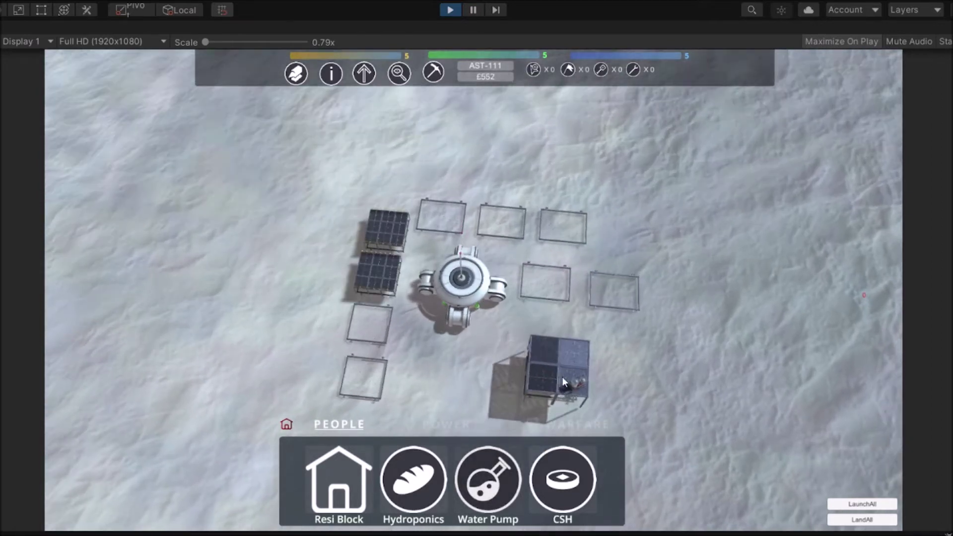
pyautogui.click(619, 353)
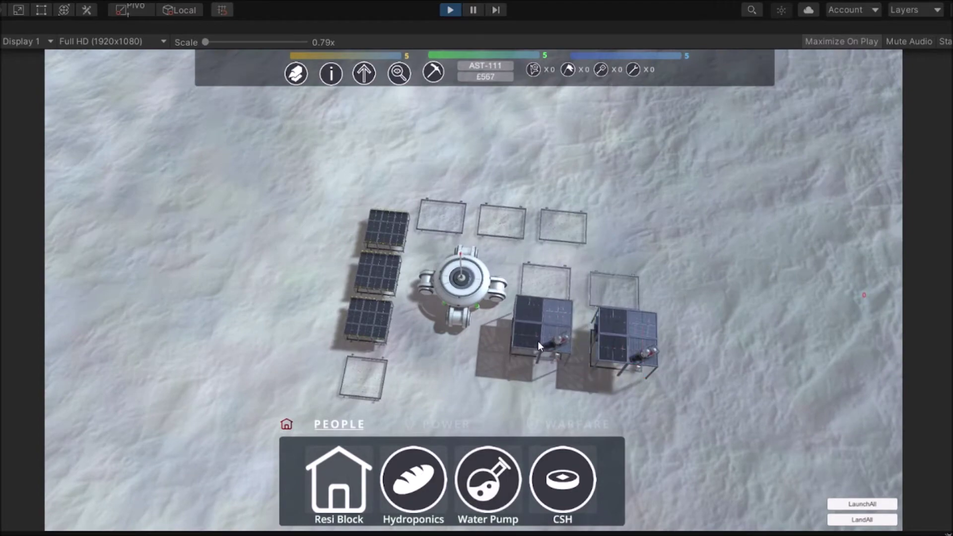
pyautogui.click(536, 342)
pyautogui.moveTo(535, 341); pyautogui.dragTo(498, 374, button='middle')
pyautogui.click(384, 344)
pyautogui.click(517, 395)
pyautogui.click(585, 407)
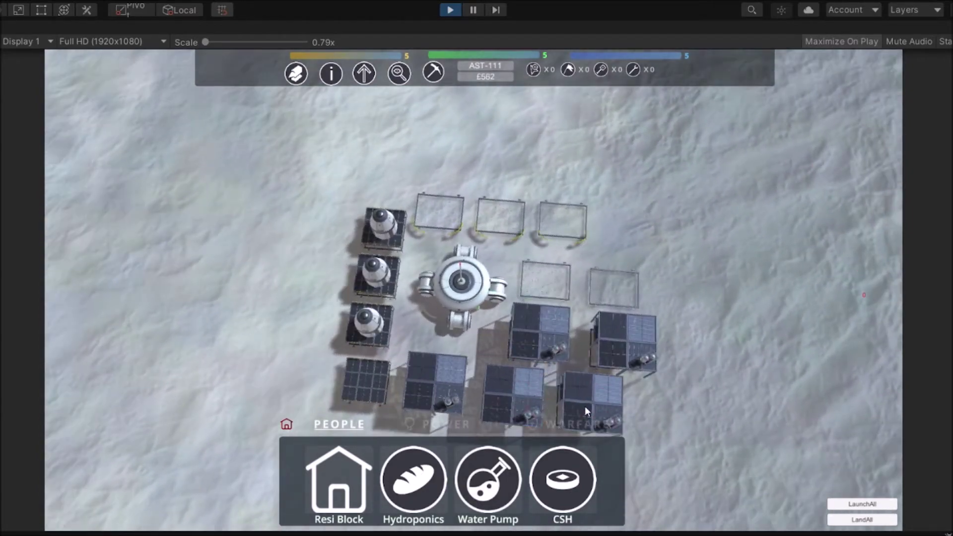
pyautogui.moveTo(662, 374); pyautogui.dragTo(738, 311, button='middle')
pyautogui.rightClick(738, 311)
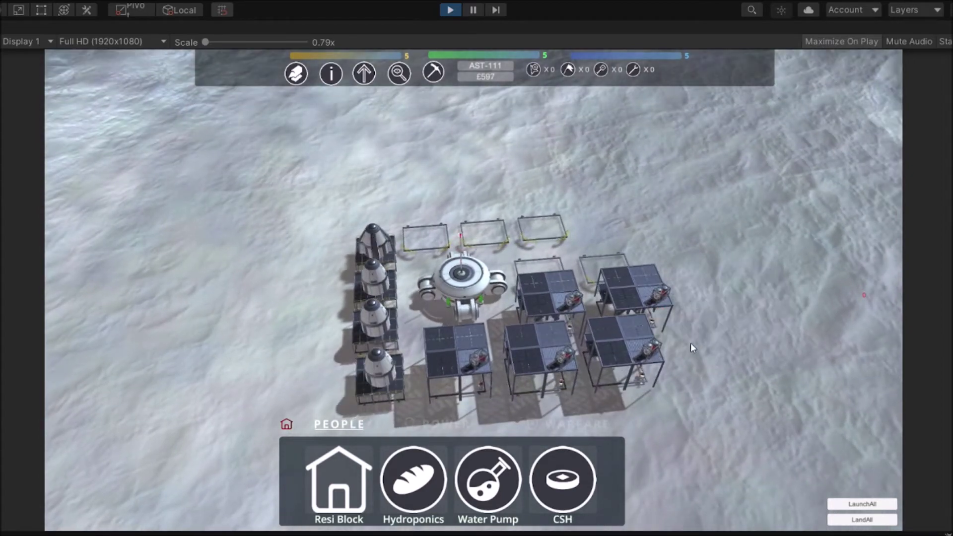
pyautogui.scroll(-3, 690, 343)
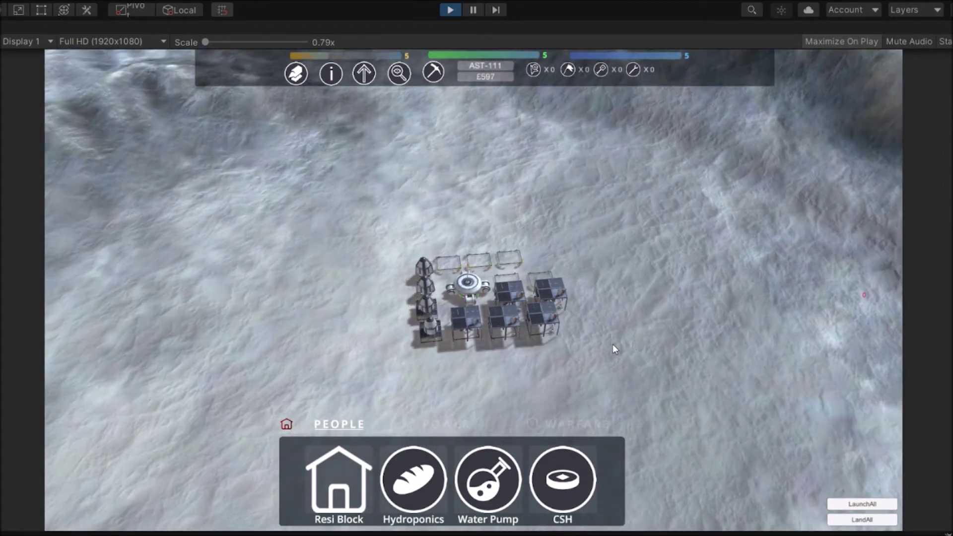
# Examine the Resi Blocks, Hydroponics and Water Pumps under construction around the lander from above and from several sides.
pyautogui.moveTo(613, 344); pyautogui.dragTo(608, 362, button='middle')
pyautogui.scroll(2, 582, 370)
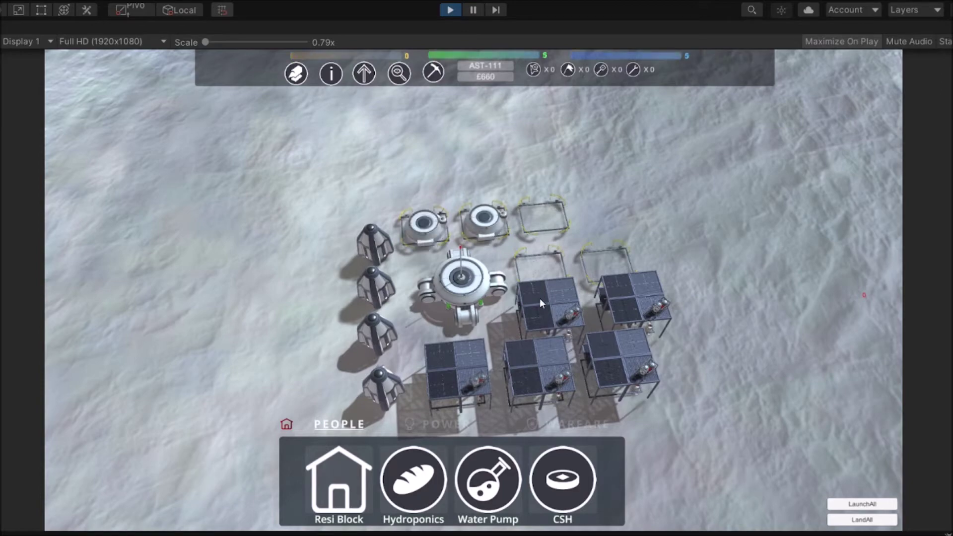
pyautogui.moveTo(549, 297); pyautogui.dragTo(490, 276, button='middle')
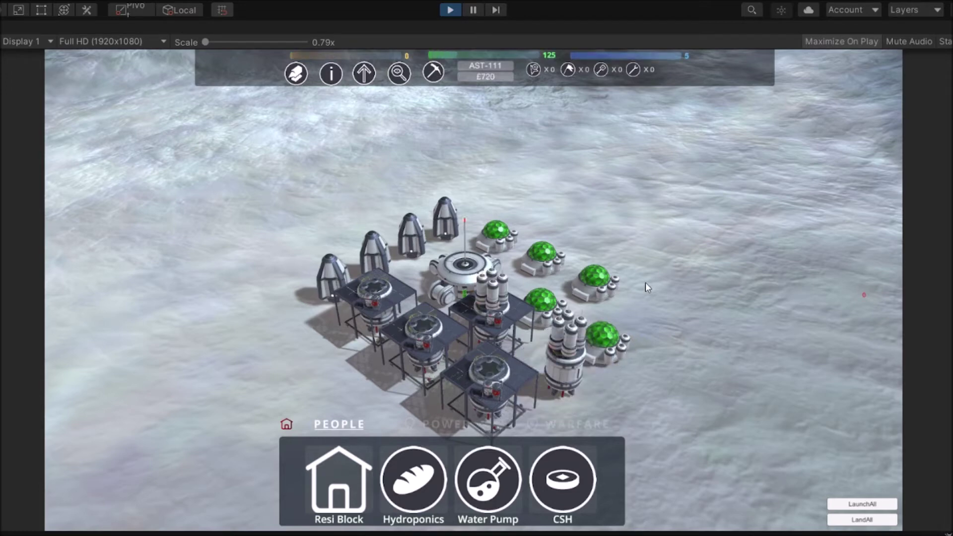
pyautogui.moveTo(685, 342); pyautogui.dragTo(660, 321, button='middle')
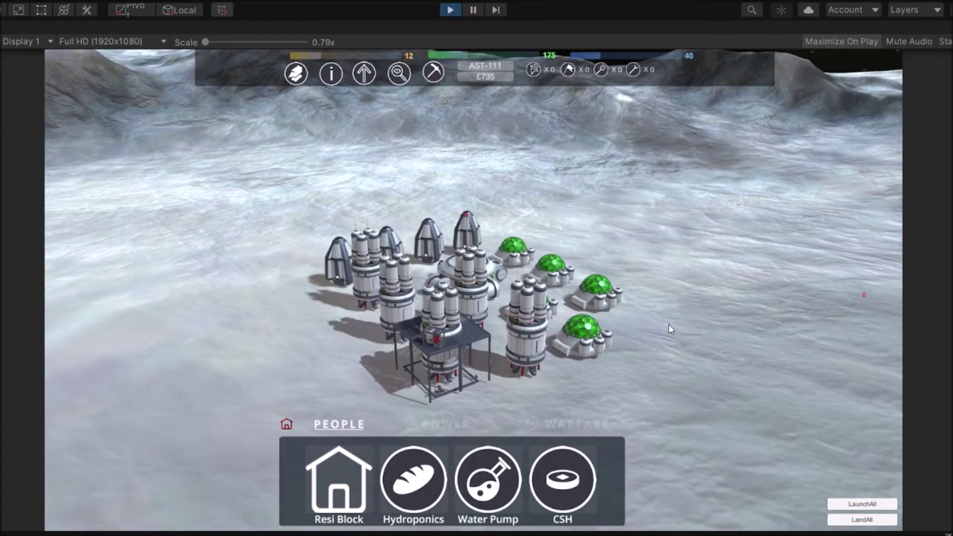
pyautogui.moveTo(502, 285); pyautogui.dragTo(580, 345, button='middle')
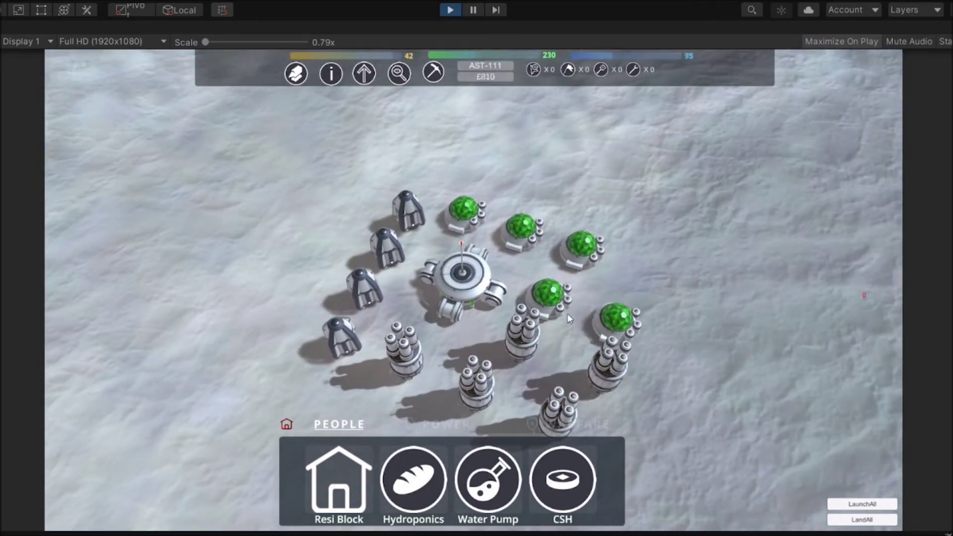
pyautogui.moveTo(568, 314); pyautogui.dragTo(600, 281, button='middle')
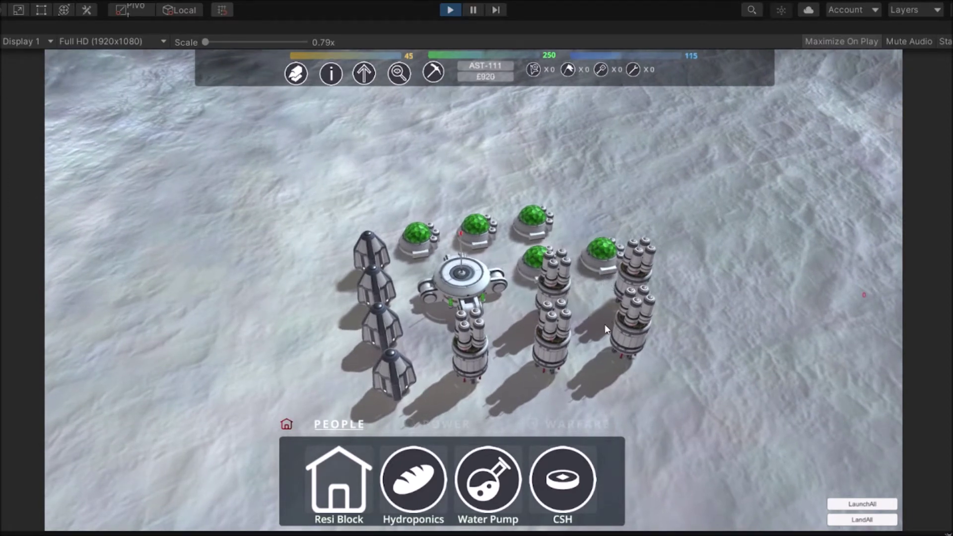
pyautogui.moveTo(604, 324); pyautogui.dragTo(464, 403, button='middle')
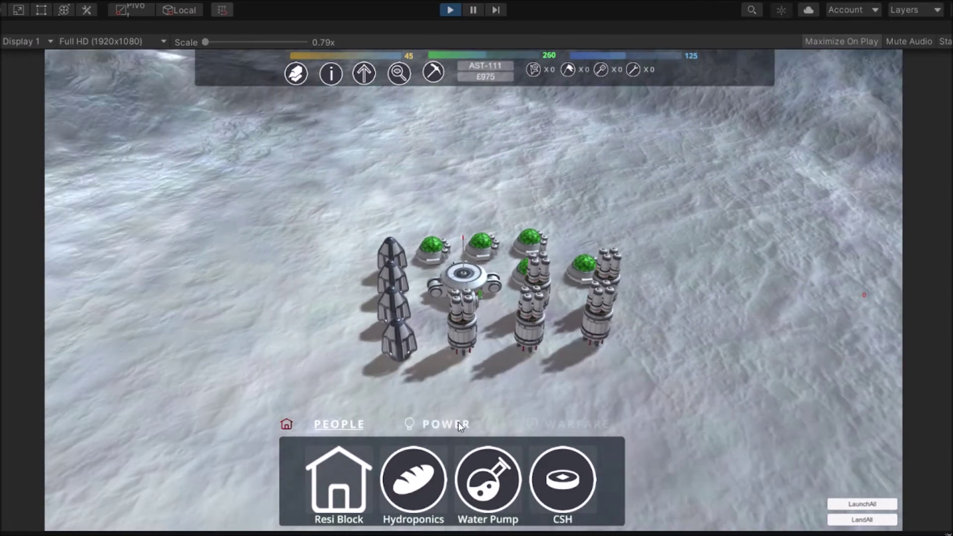
# Place eight Solar structures in two parallel rows of four along the outer side of the Resi Blocks.
pyautogui.click(458, 422)
pyautogui.click(445, 478)
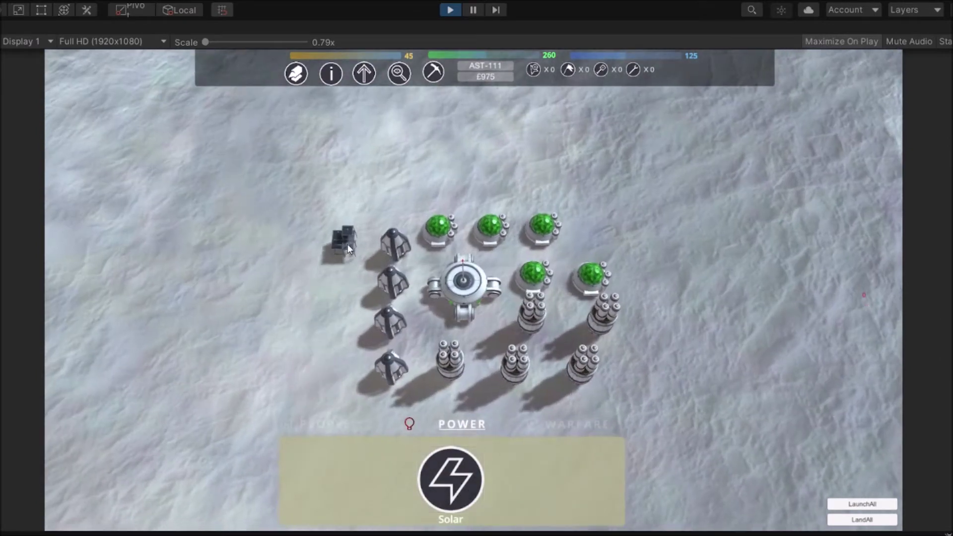
pyautogui.click(350, 225)
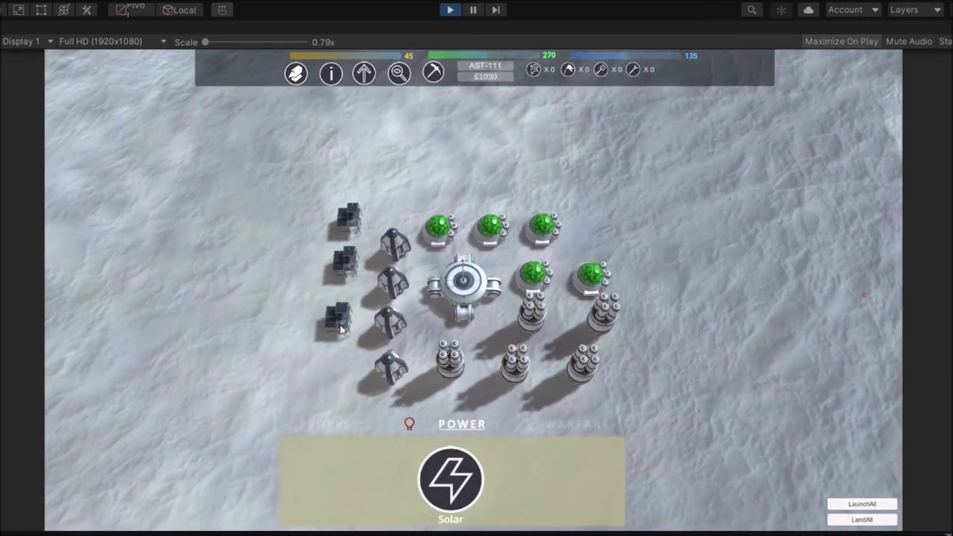
pyautogui.click(340, 378)
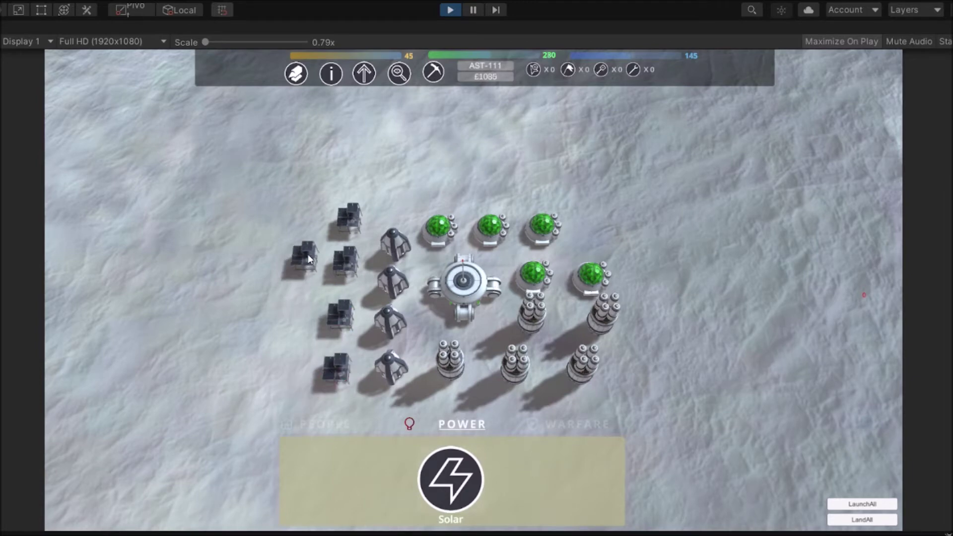
pyautogui.click(298, 277)
pyautogui.click(292, 324)
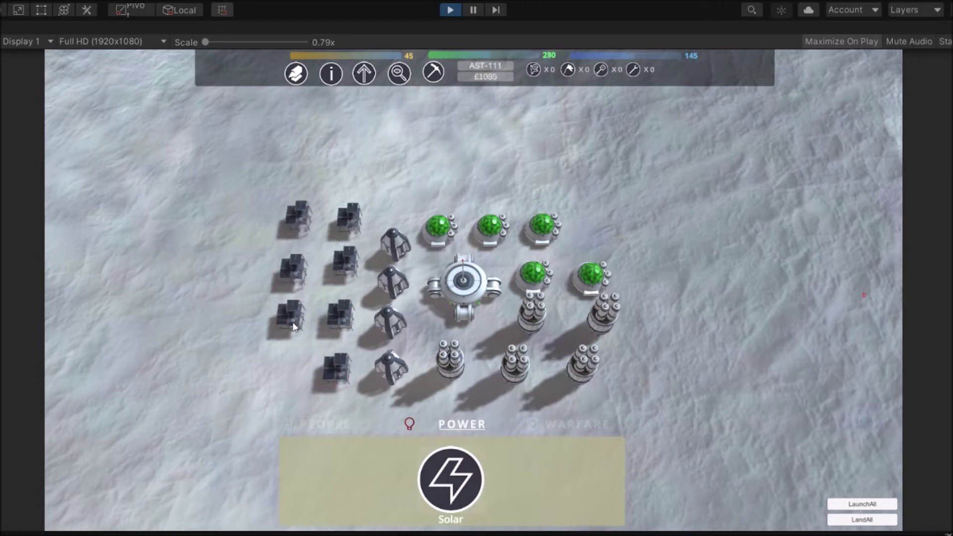
pyautogui.click(285, 366)
# Place four LaunchPads in an arc around the base, from outside the Solar rows to beyond the Hydroponics and Water Pumps.
pyautogui.click(561, 423)
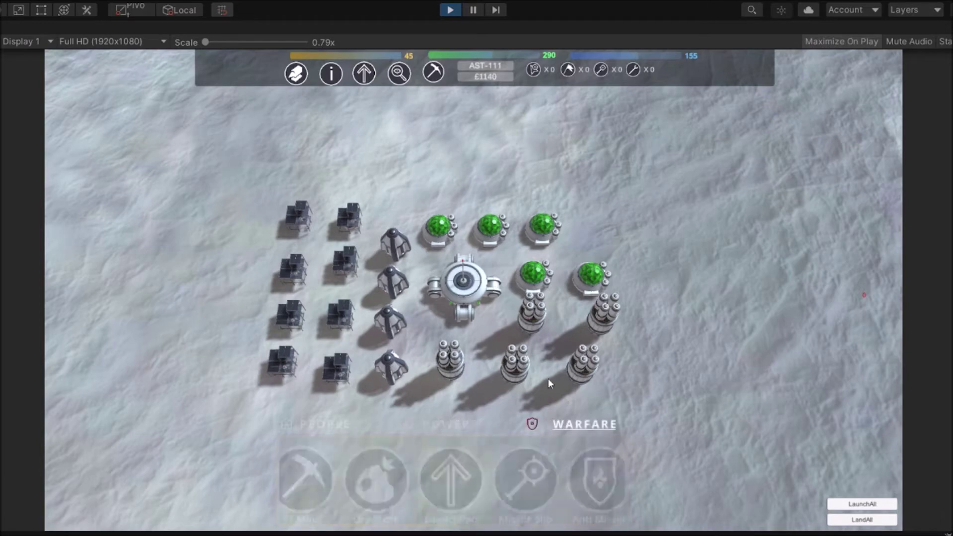
pyautogui.click(478, 469)
pyautogui.scroll(-3, 419, 177)
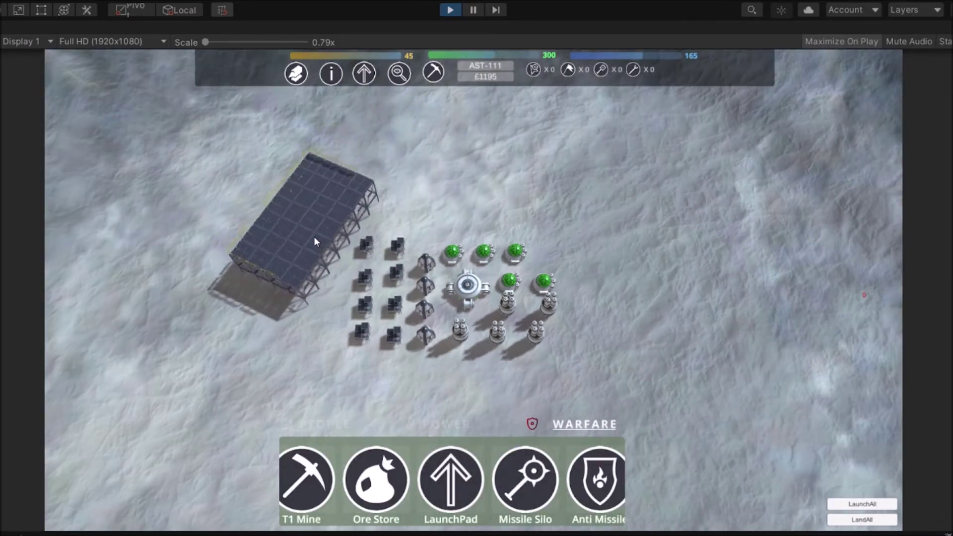
pyautogui.moveTo(314, 242); pyautogui.dragTo(289, 284)
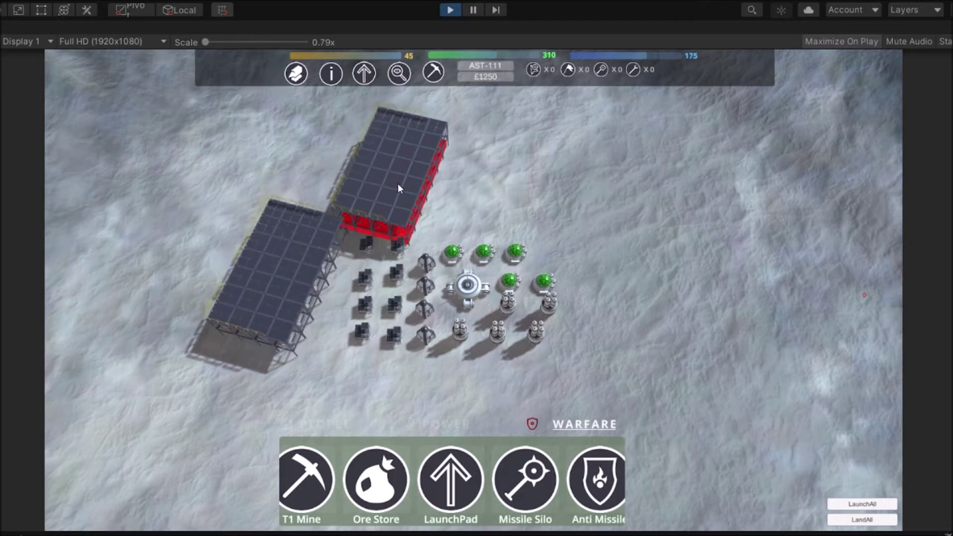
pyautogui.click(398, 179)
pyautogui.click(545, 171)
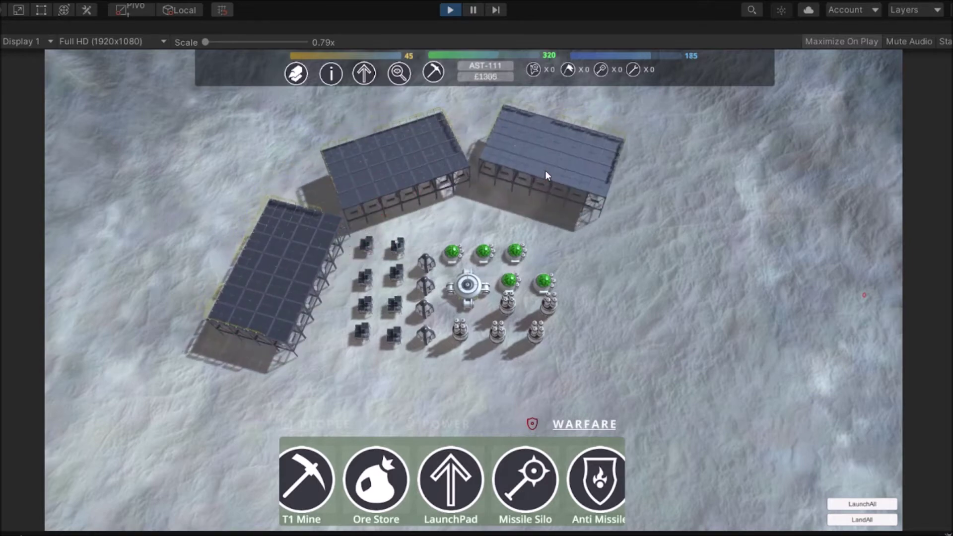
pyautogui.click(551, 179)
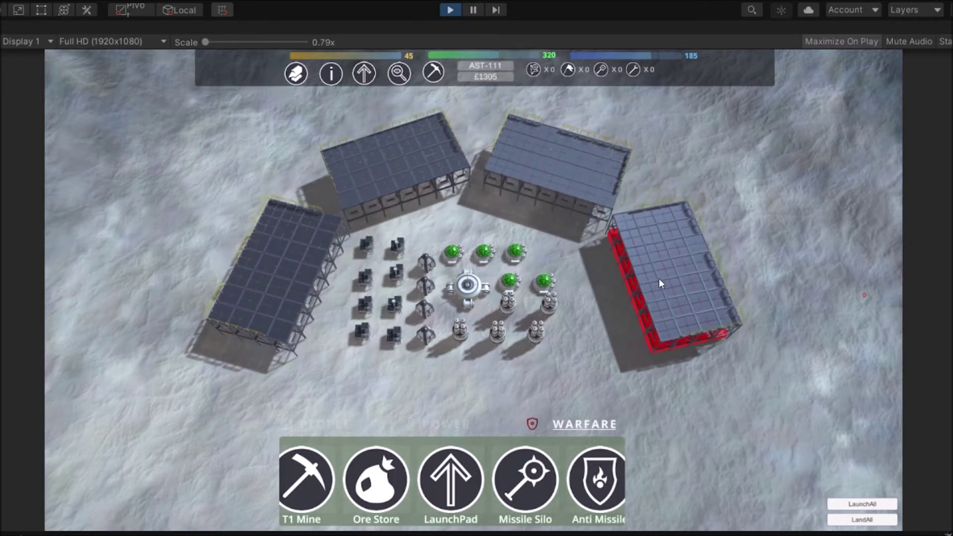
pyautogui.click(661, 287)
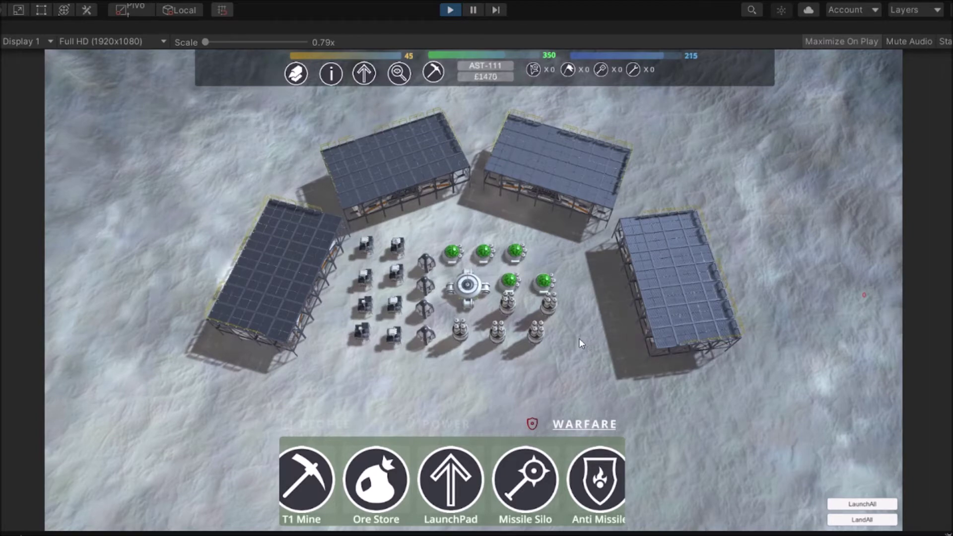
# Place four Missile Silos in the gap between the LaunchPads and the Hydroponics and Water Pumps.
pyautogui.scroll(3, 537, 342)
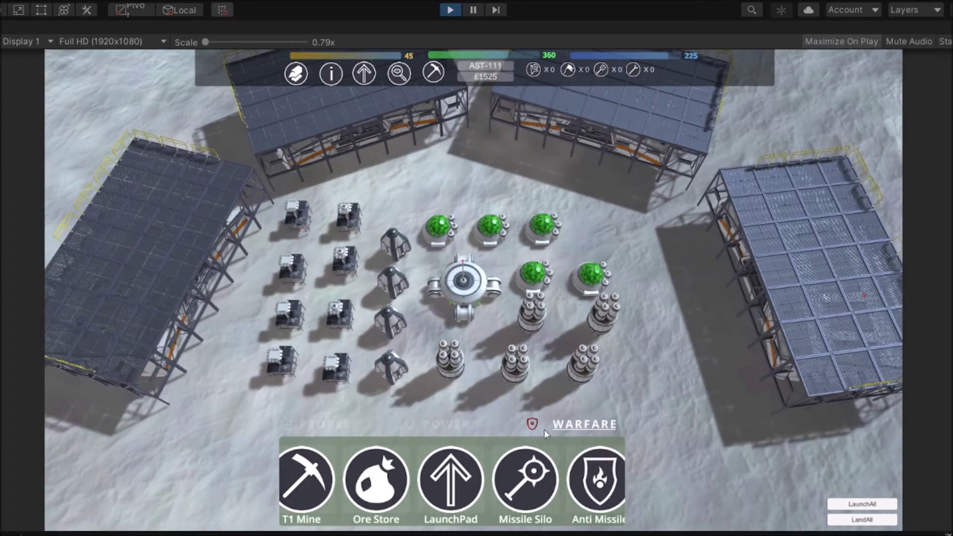
pyautogui.click(532, 481)
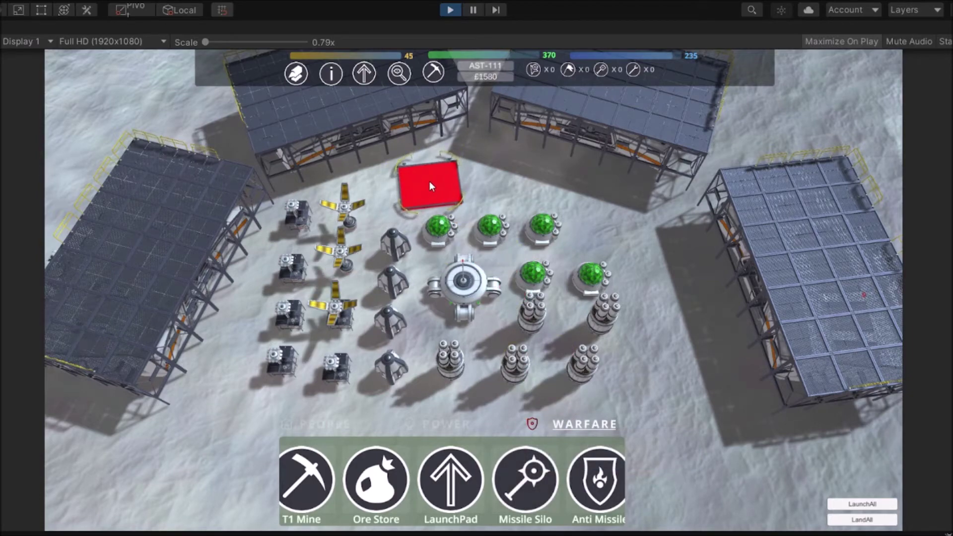
pyautogui.moveTo(430, 180); pyautogui.dragTo(437, 162, button='middle')
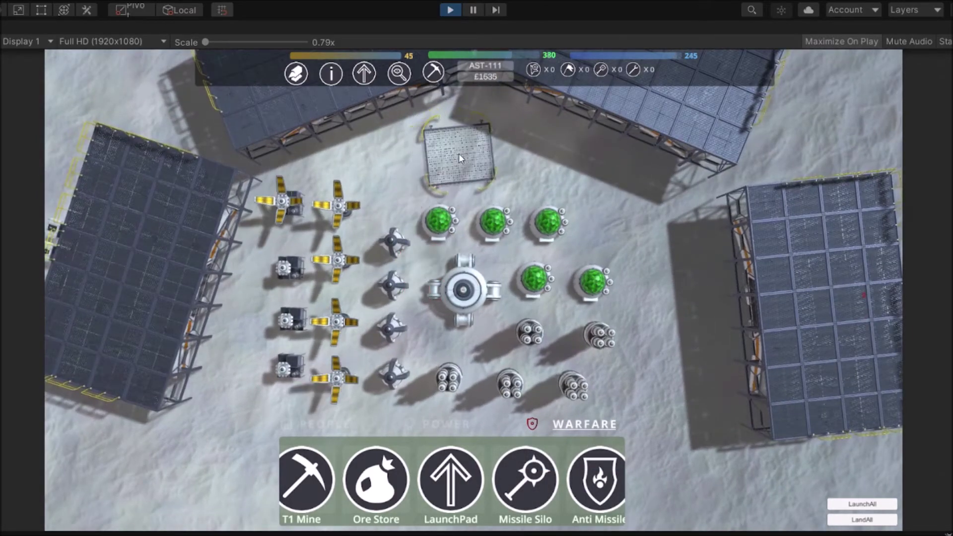
pyautogui.click(454, 151)
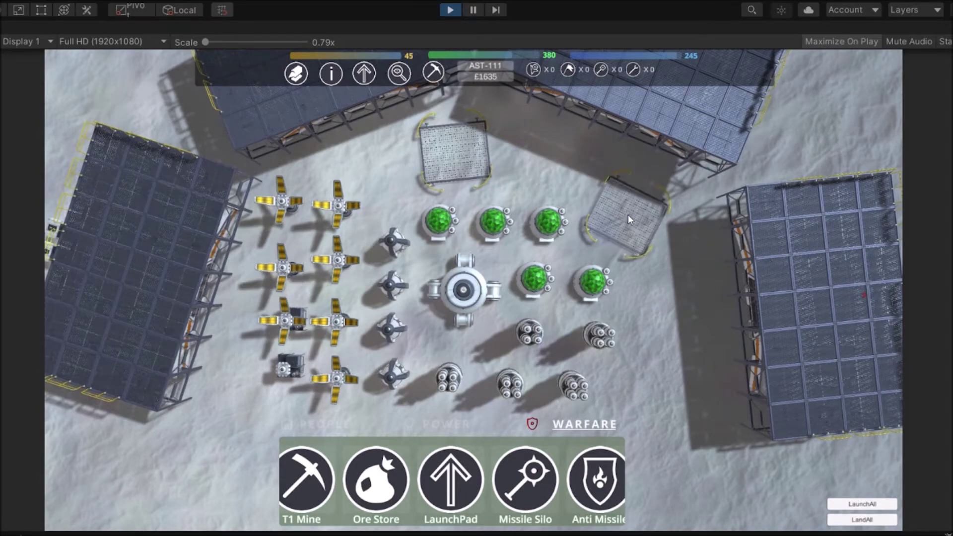
pyautogui.click(627, 217)
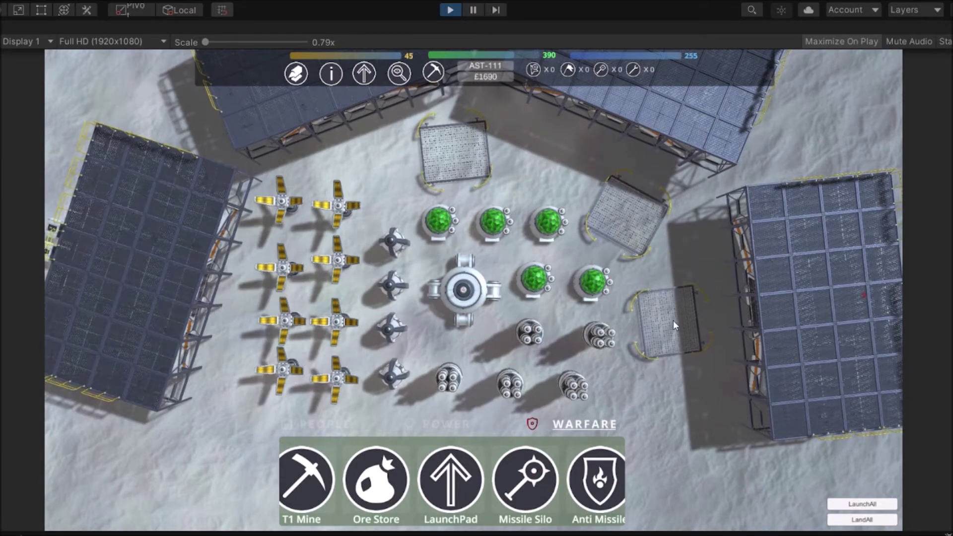
pyautogui.click(673, 321)
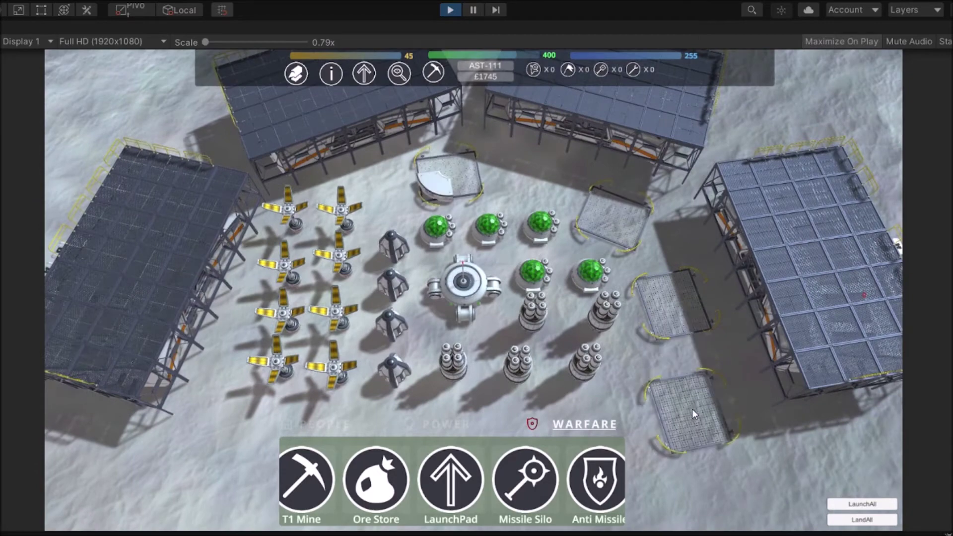
pyautogui.click(691, 407)
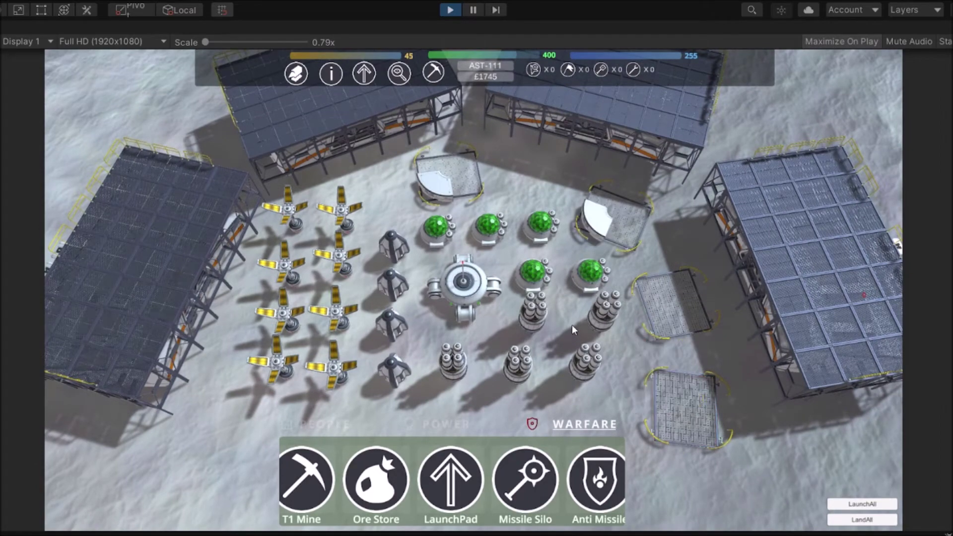
# Examine the base up close at ground level, from the Water Pumps and lander to the outer face of the Bay 61 LaunchPad.
pyautogui.moveTo(572, 324); pyautogui.dragTo(568, 262, button='right')
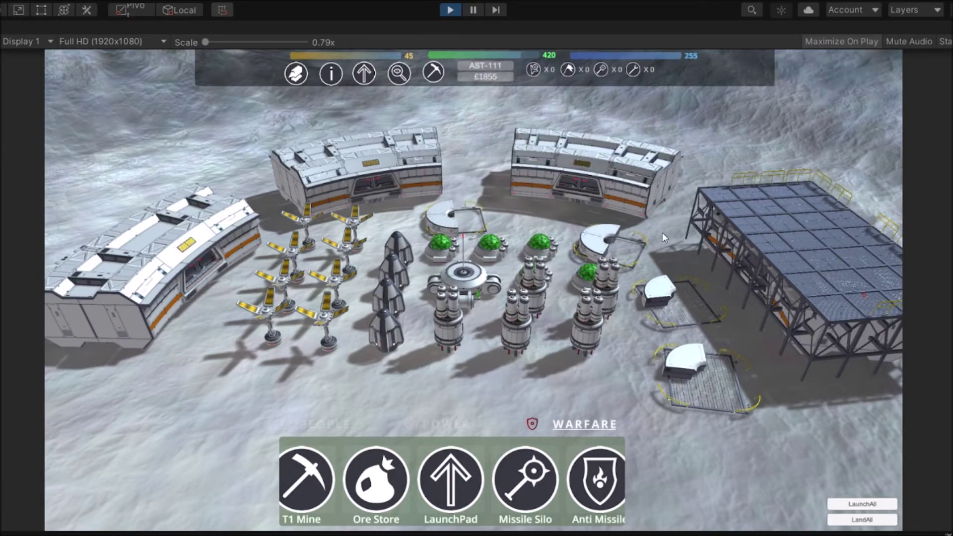
pyautogui.moveTo(663, 233); pyautogui.dragTo(566, 218, button='right')
pyautogui.scroll(4, 442, 261)
pyautogui.moveTo(442, 260); pyautogui.dragTo(541, 258, button='right')
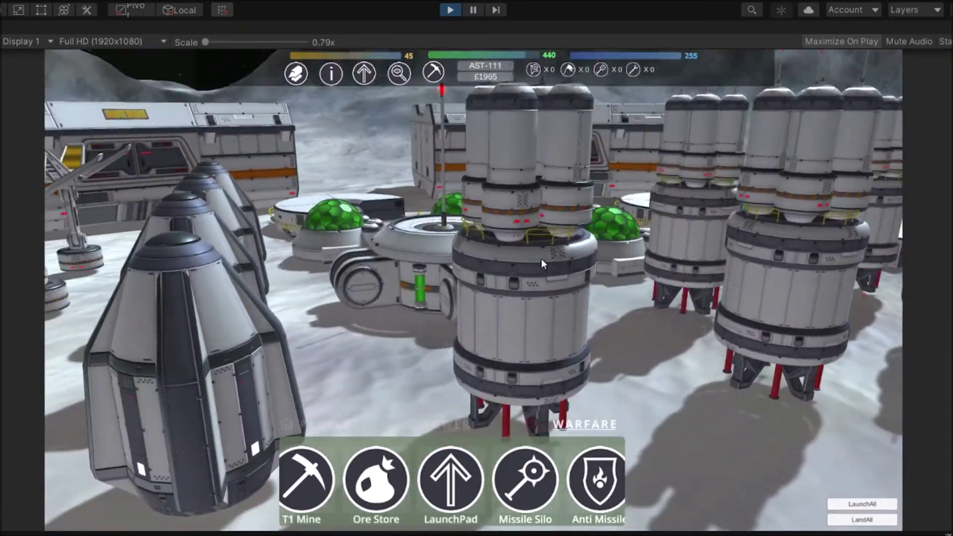
pyautogui.scroll(-4, 541, 258)
pyautogui.moveTo(317, 309); pyautogui.dragTo(493, 286, button='right')
pyautogui.scroll(-3, 493, 287)
pyautogui.moveTo(426, 317); pyautogui.dragTo(439, 305, button='right')
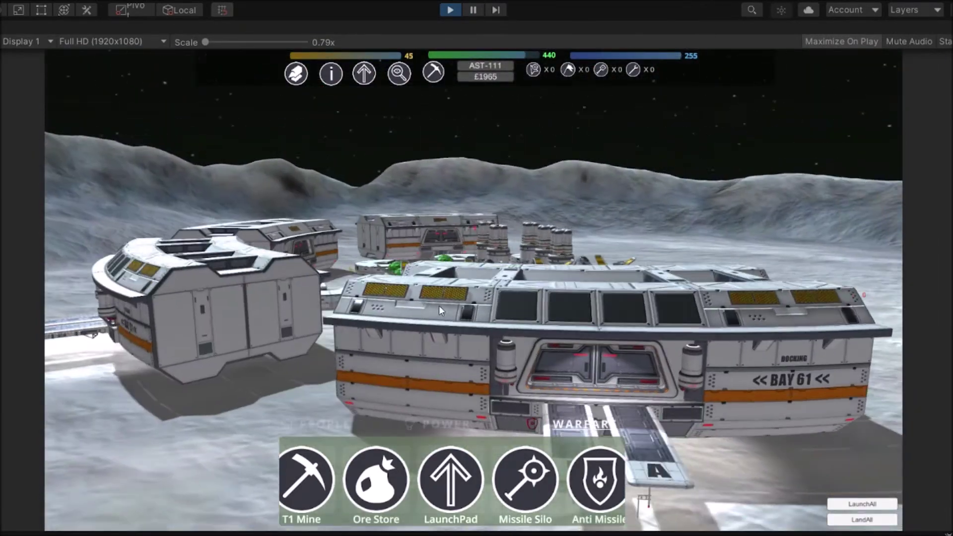
pyautogui.scroll(-3, 439, 306)
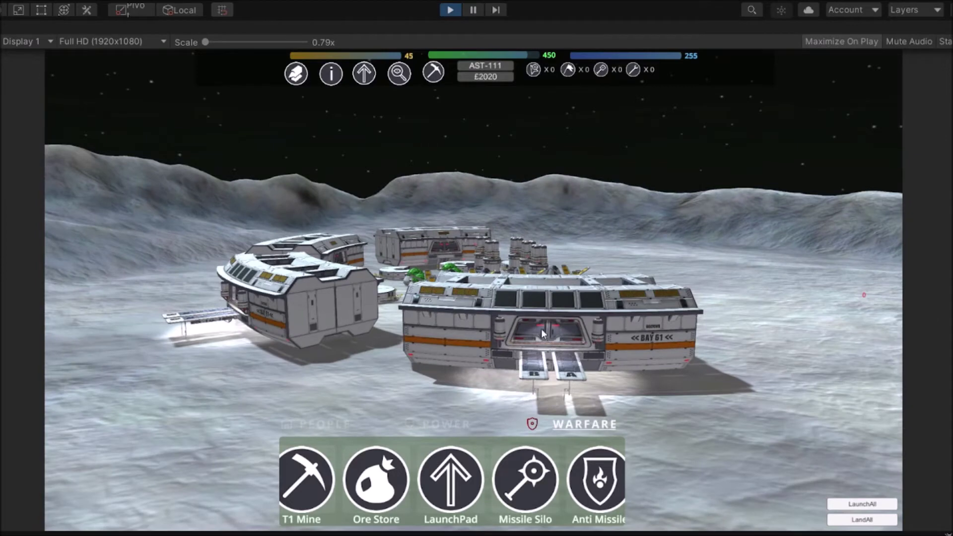
# Add 23 ships with the first Debug Build option in the Construction window, and close the window.
pyautogui.click(300, 79)
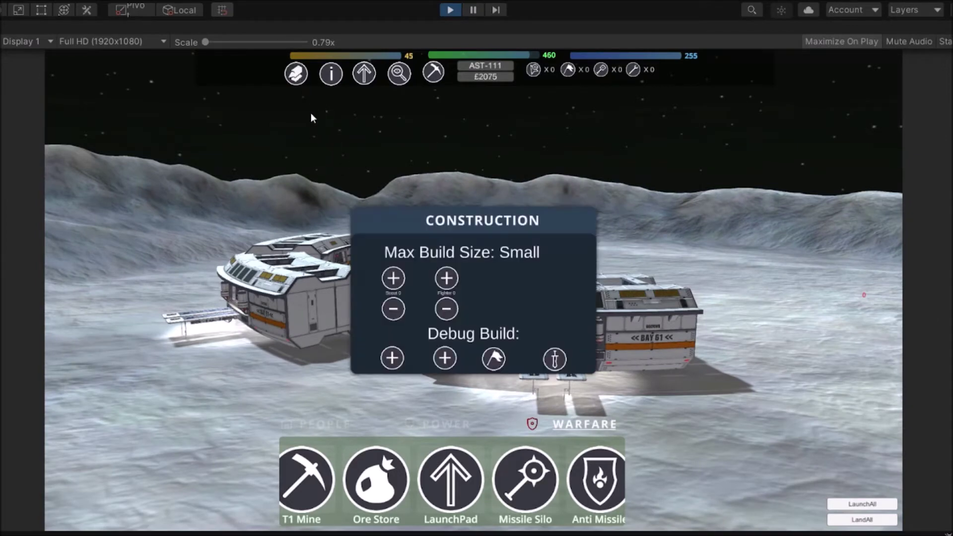
pyautogui.click(392, 361)
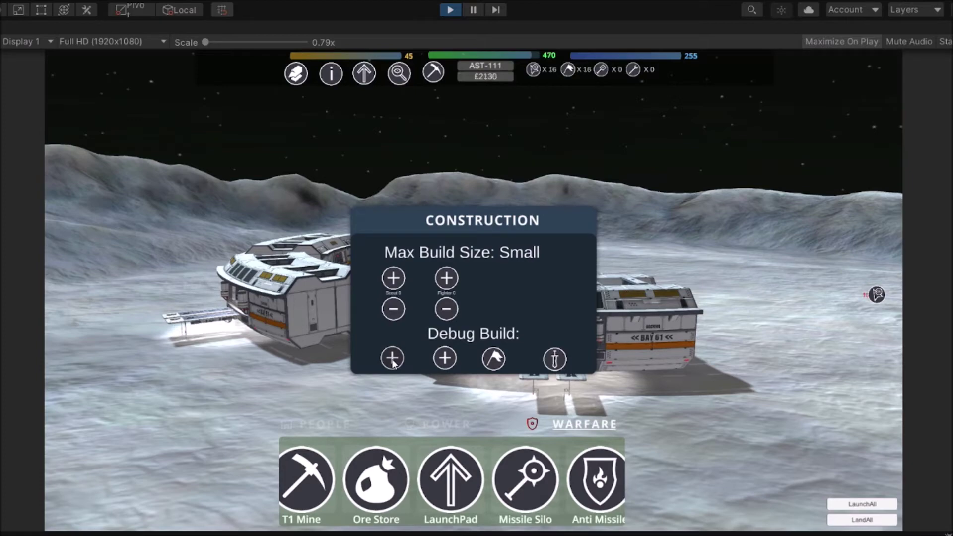
pyautogui.click(768, 388)
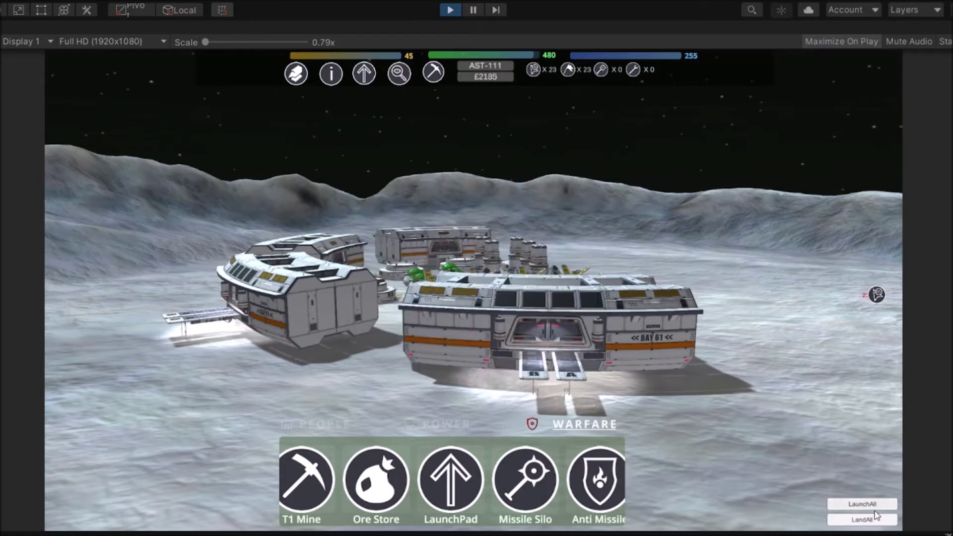
# Launch all the ships and watch the docking ramps of the Bay 61 LaunchPad.
pyautogui.click(871, 507)
pyautogui.moveTo(854, 427); pyautogui.dragTo(735, 396, button='right')
pyautogui.moveTo(581, 381); pyautogui.dragTo(648, 351, button='right')
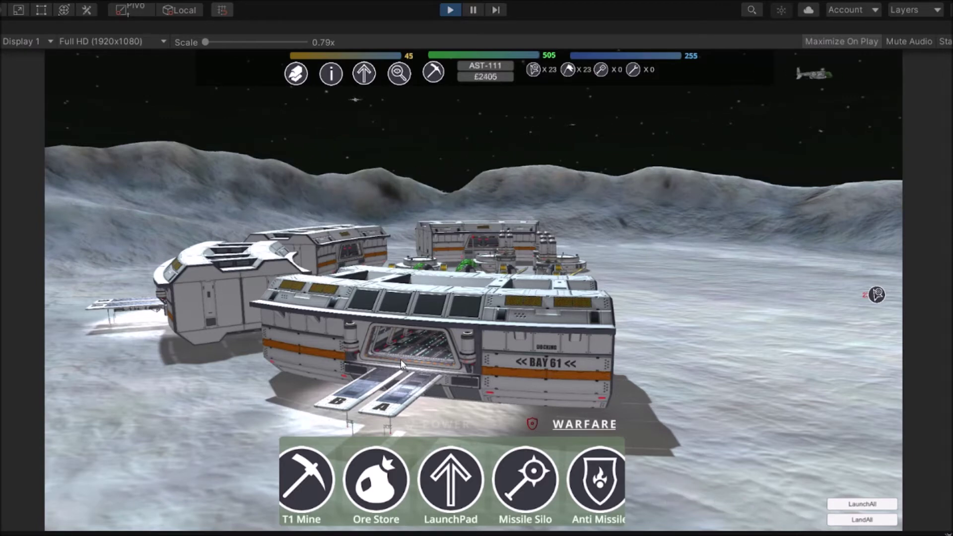
# Examine the base and the launched ships flying over the crater from high above and from different sides.
pyautogui.moveTo(589, 194); pyautogui.dragTo(367, 292, button='middle')
pyautogui.scroll(-3, 366, 293)
pyautogui.scroll(-5, 367, 293)
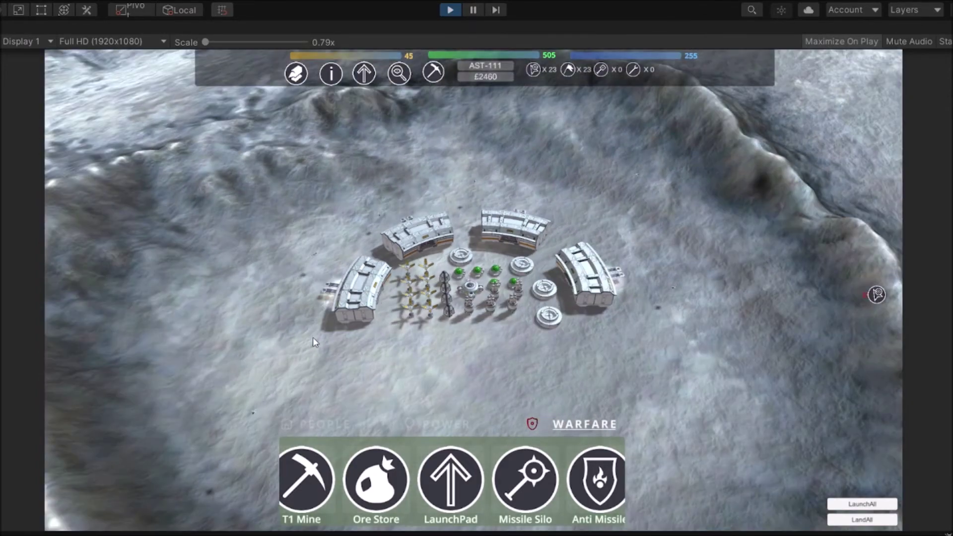
pyautogui.moveTo(313, 337); pyautogui.dragTo(549, 296, button='right')
pyautogui.scroll(3, 283, 308)
pyautogui.scroll(3, 283, 308)
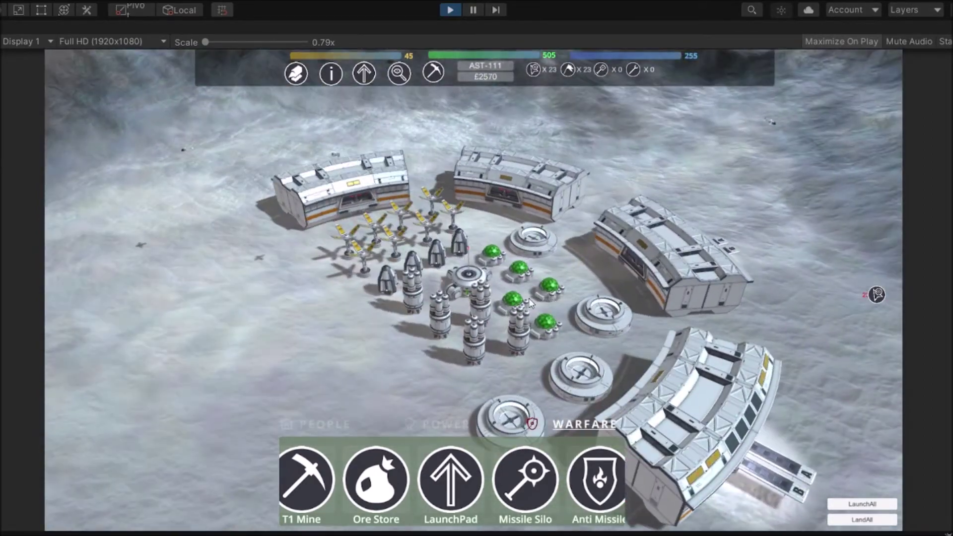
pyautogui.moveTo(234, 208); pyautogui.dragTo(494, 185, button='right')
pyautogui.scroll(-3, 483, 188)
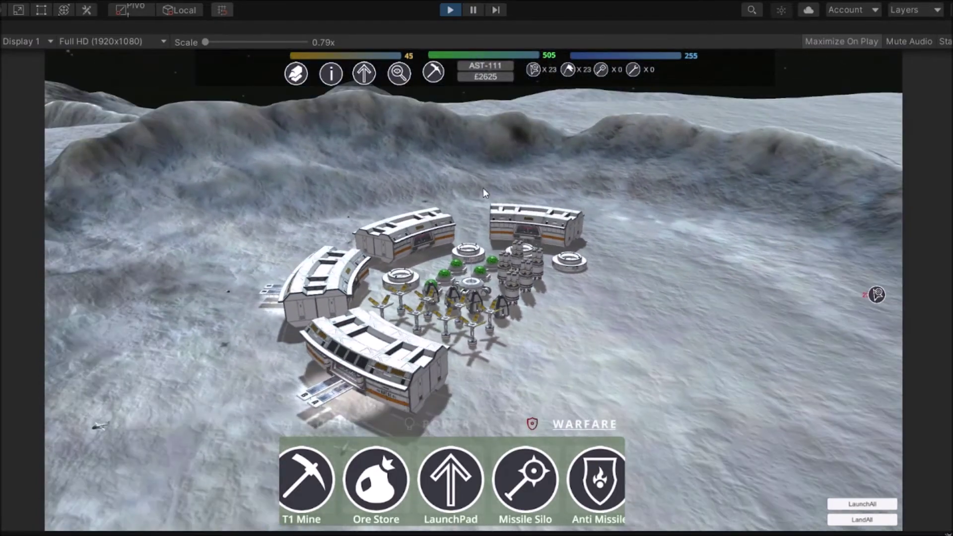
pyautogui.click(433, 80)
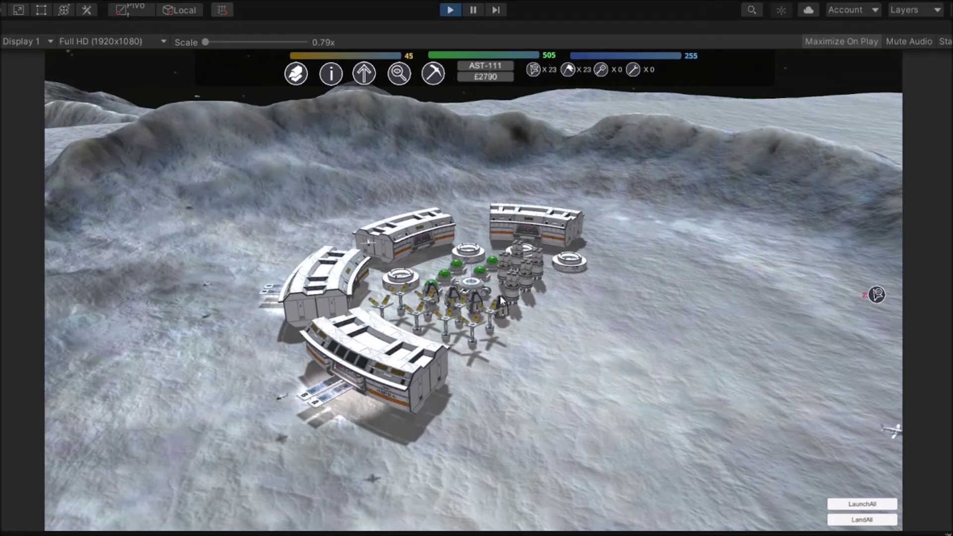
# Examine the base and the flying ships from high above, near ground level and from several sides of the crater.
pyautogui.moveTo(499, 296); pyautogui.dragTo(418, 341, button='middle')
pyautogui.scroll(-2, 428, 345)
pyautogui.scroll(-3, 427, 345)
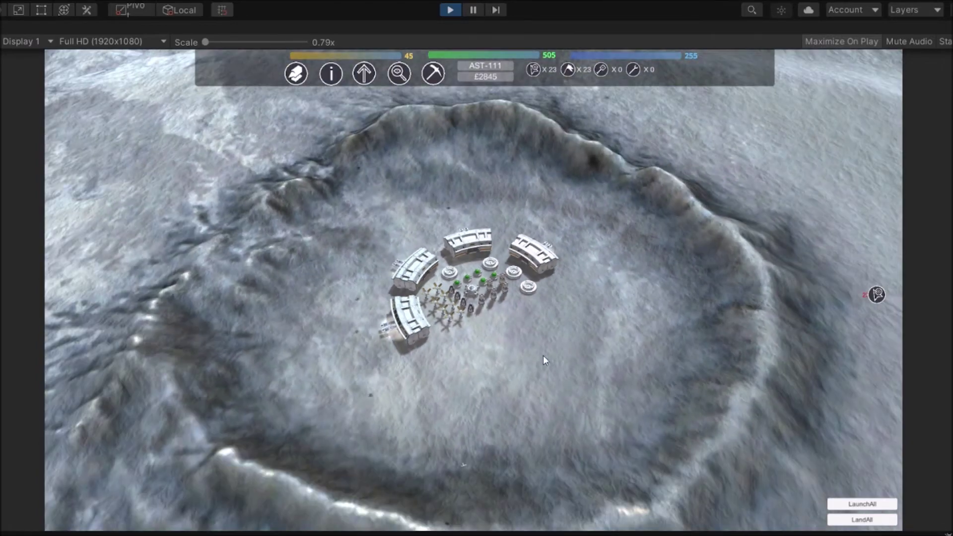
pyautogui.moveTo(543, 355); pyautogui.dragTo(463, 385, button='middle')
pyautogui.scroll(2, 463, 385)
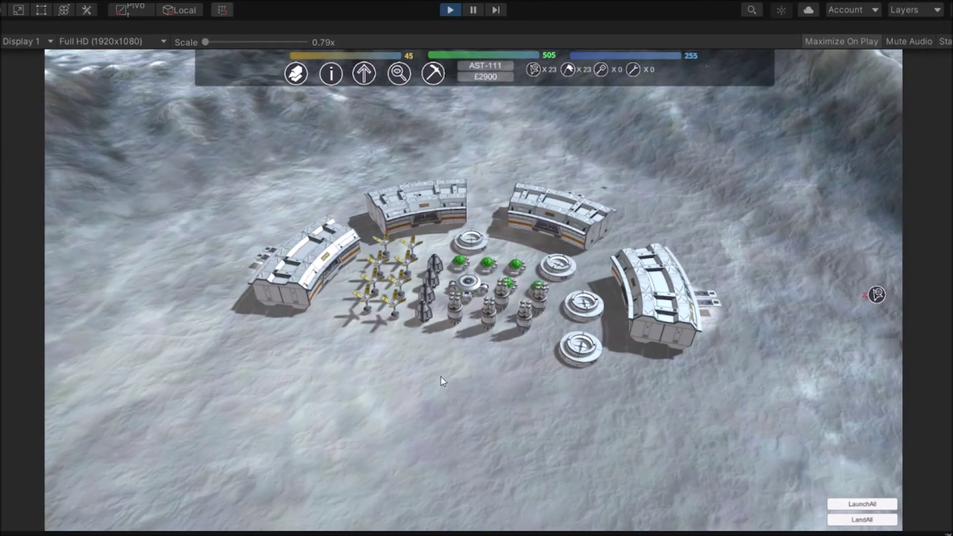
pyautogui.moveTo(441, 376); pyautogui.dragTo(510, 333, button='right')
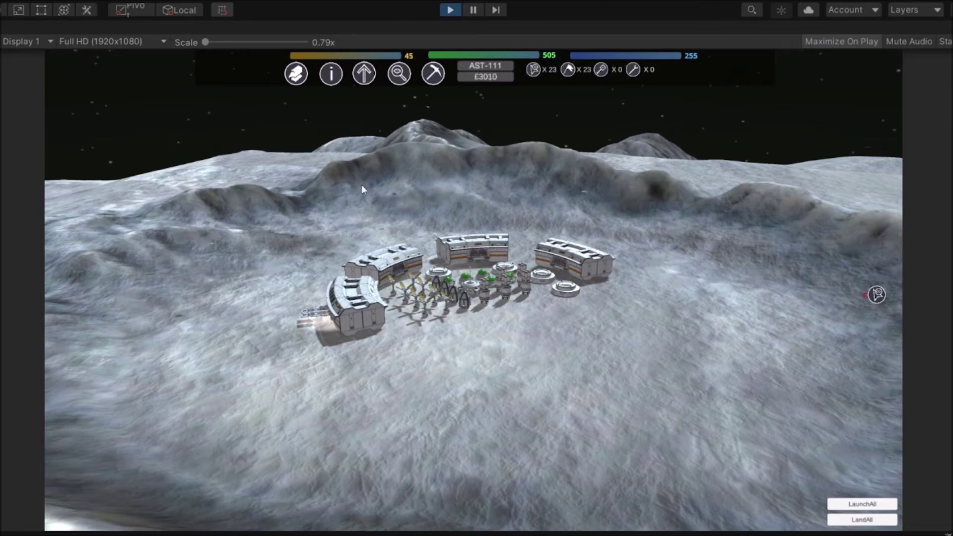
pyautogui.moveTo(362, 184); pyautogui.dragTo(660, 149, button='right')
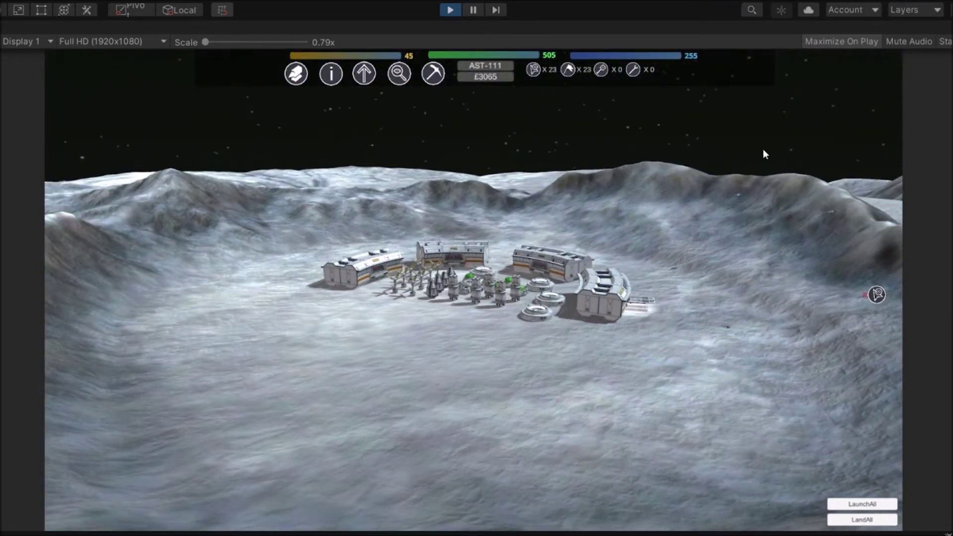
pyautogui.moveTo(632, 143); pyautogui.dragTo(481, 142, button='right')
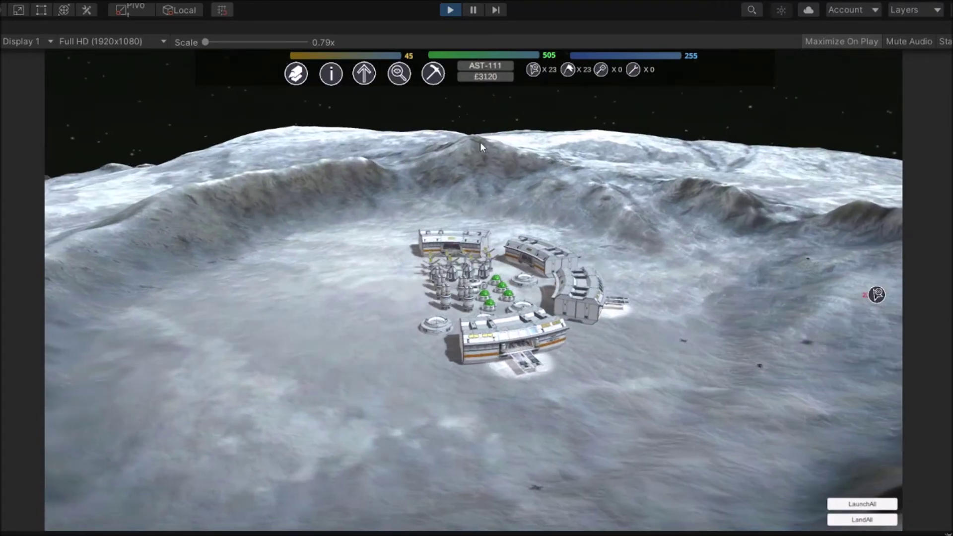
pyautogui.moveTo(168, 159); pyautogui.dragTo(433, 129, button='right')
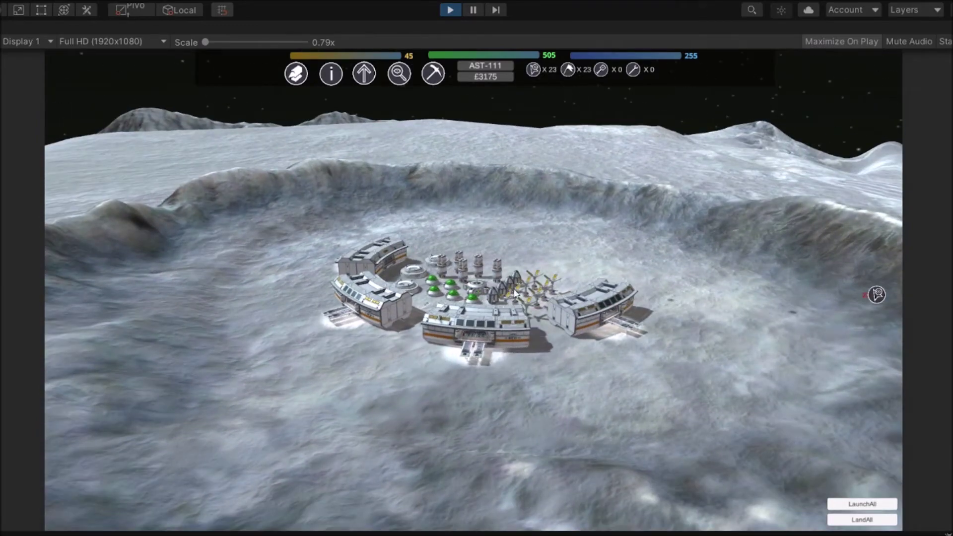
pyautogui.moveTo(522, 226); pyautogui.dragTo(425, 263, button='right')
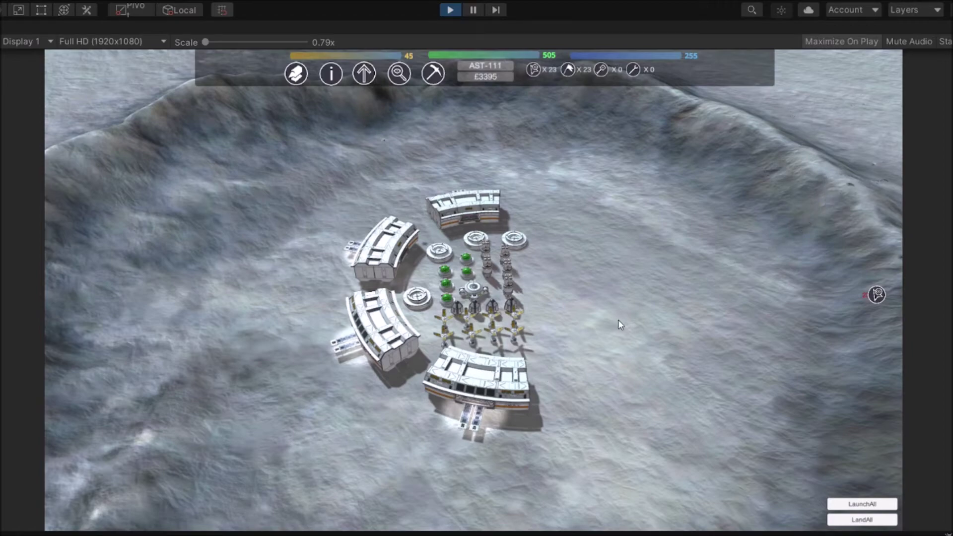
# Examine the whole crater from a distance and the glowing docking ramps of the launch pads up close.
pyautogui.moveTo(627, 350); pyautogui.dragTo(439, 328, button='middle')
pyautogui.scroll(-3, 406, 297)
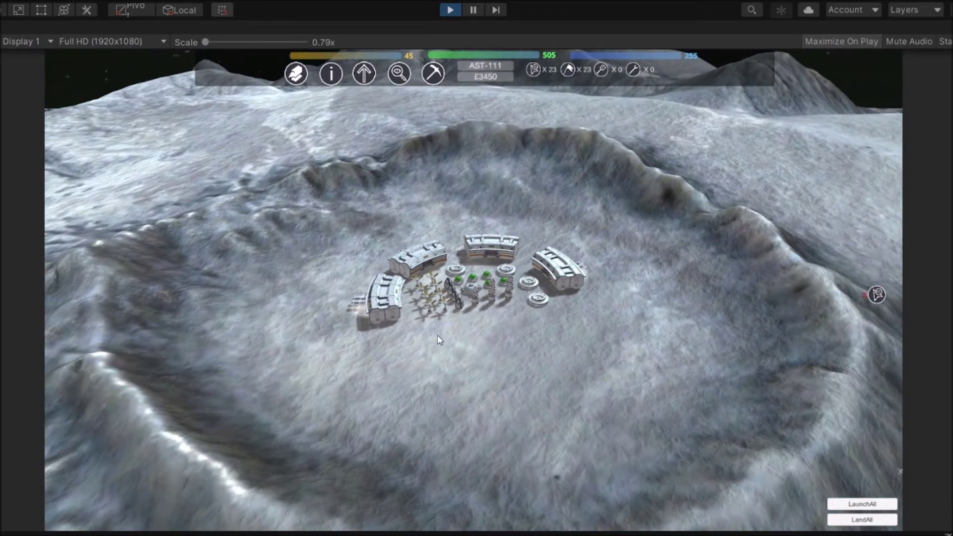
pyautogui.moveTo(435, 362); pyautogui.dragTo(427, 323, button='middle')
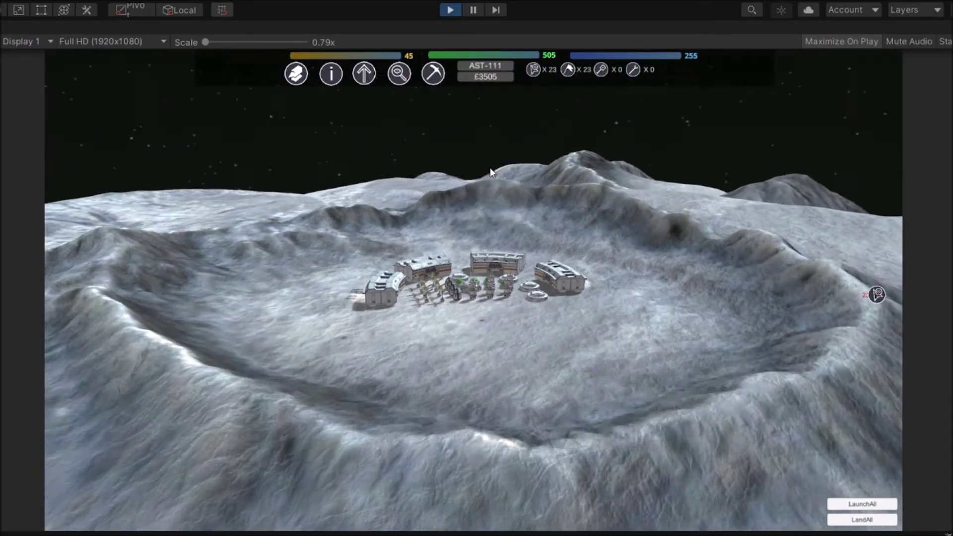
pyautogui.scroll(2, 462, 285)
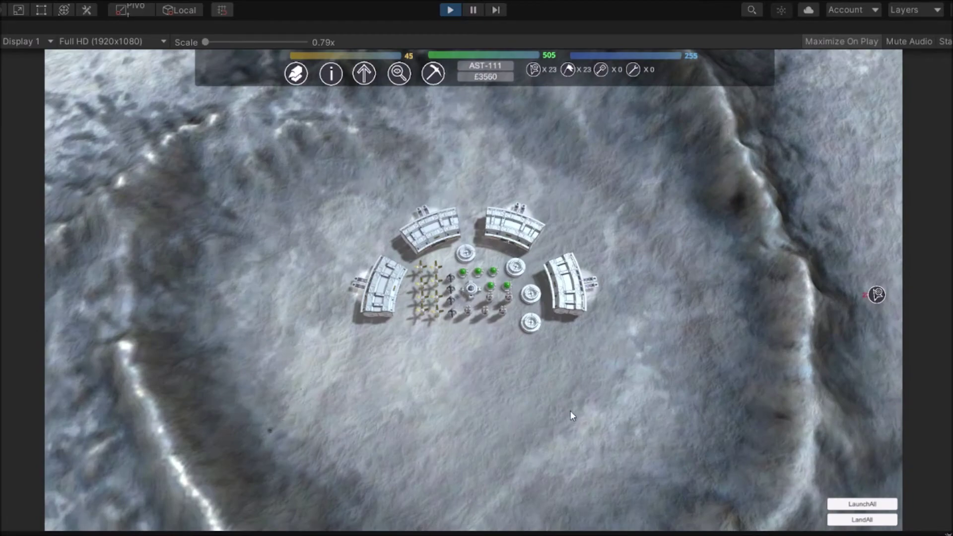
pyautogui.moveTo(570, 411); pyautogui.dragTo(391, 326, button='middle')
pyautogui.scroll(2, 391, 326)
pyautogui.moveTo(554, 316); pyautogui.dragTo(314, 310, button='middle')
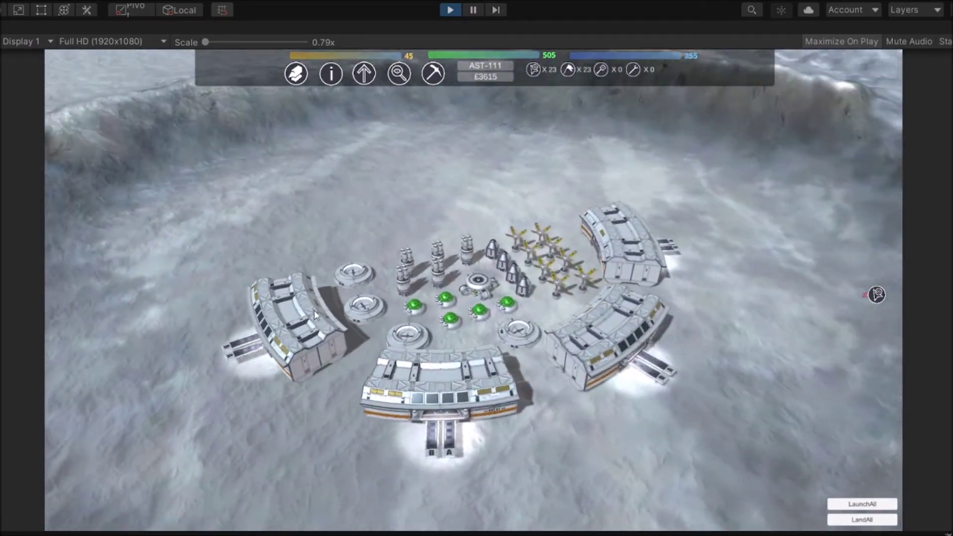
pyautogui.scroll(1, 349, 342)
pyautogui.moveTo(349, 342); pyautogui.dragTo(650, 377, button='middle')
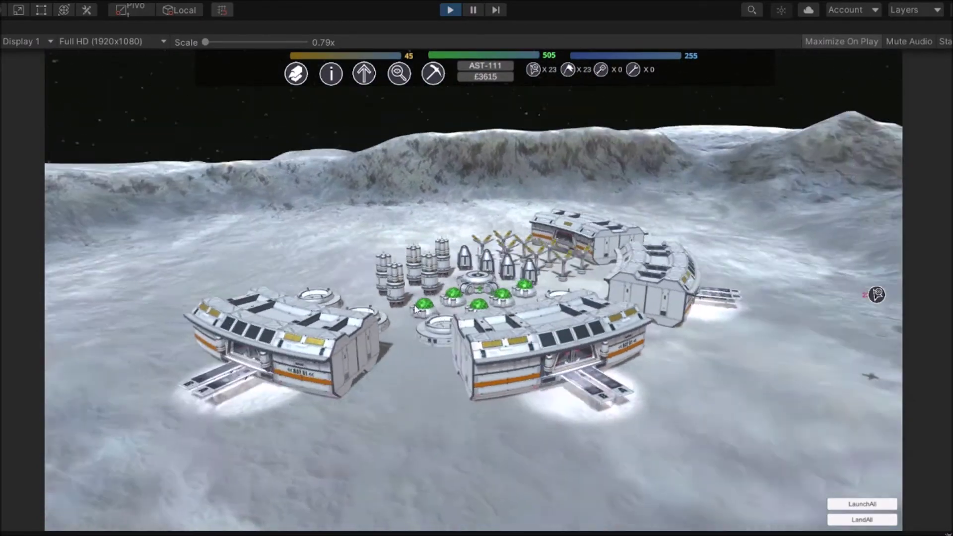
pyautogui.scroll(-3, 651, 377)
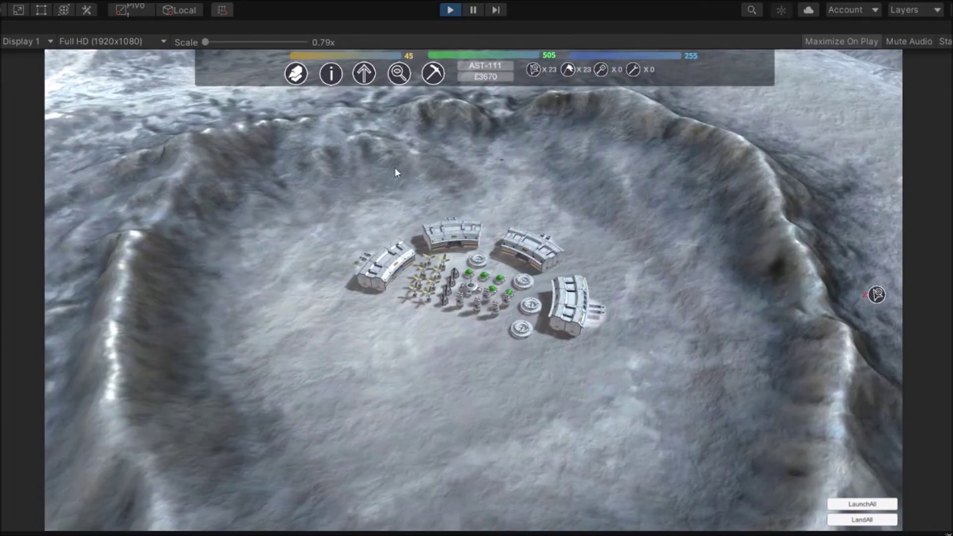
# Bring the ships up to 50 with the first Debug Build option in the Construction window, and launch them all.
pyautogui.click(297, 74)
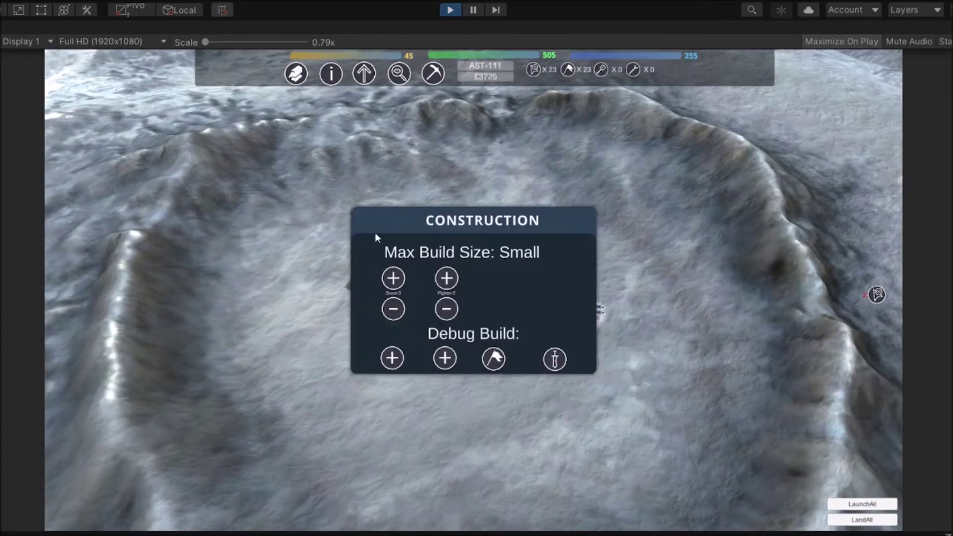
pyautogui.click(388, 360)
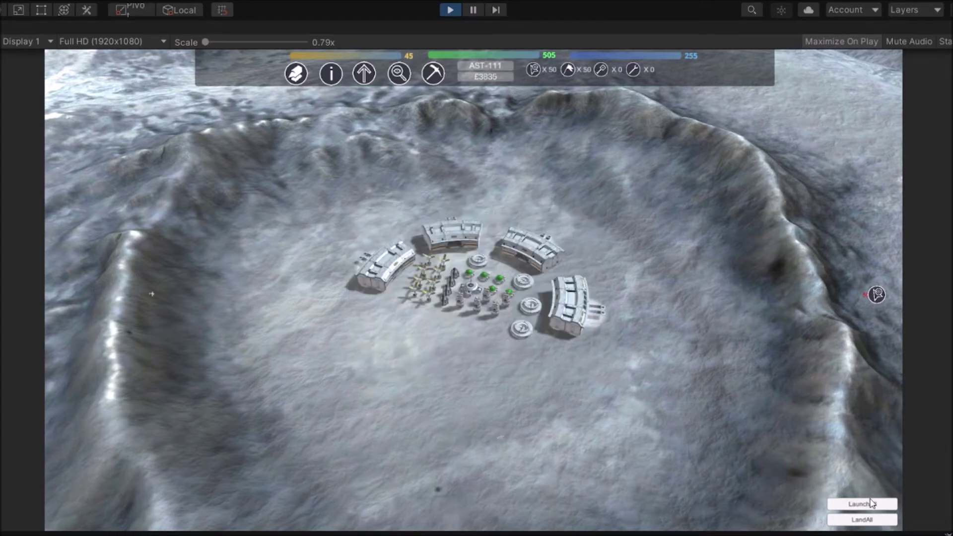
pyautogui.click(872, 502)
pyautogui.moveTo(675, 422); pyautogui.dragTo(469, 373, button='middle')
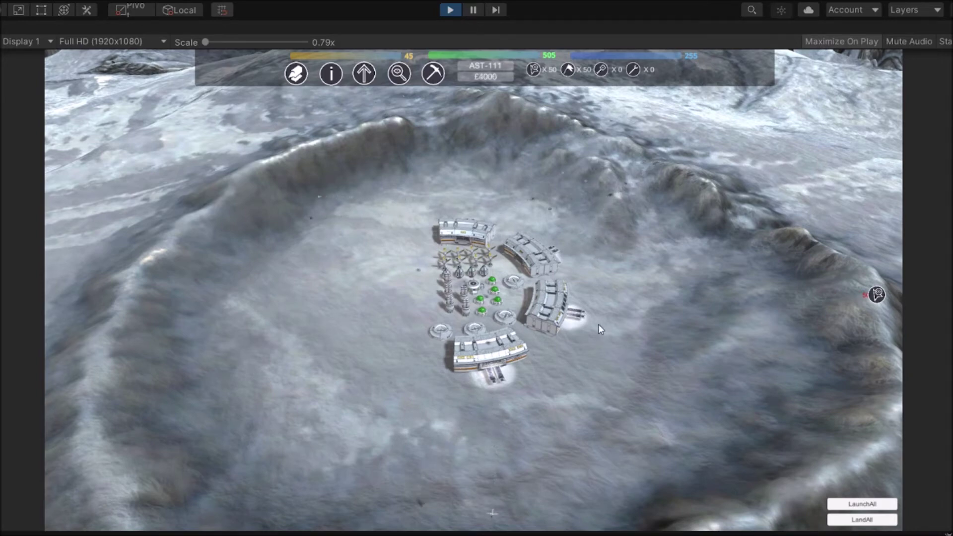
pyautogui.moveTo(552, 327); pyautogui.dragTo(591, 309, button='middle')
pyautogui.scroll(3, 556, 315)
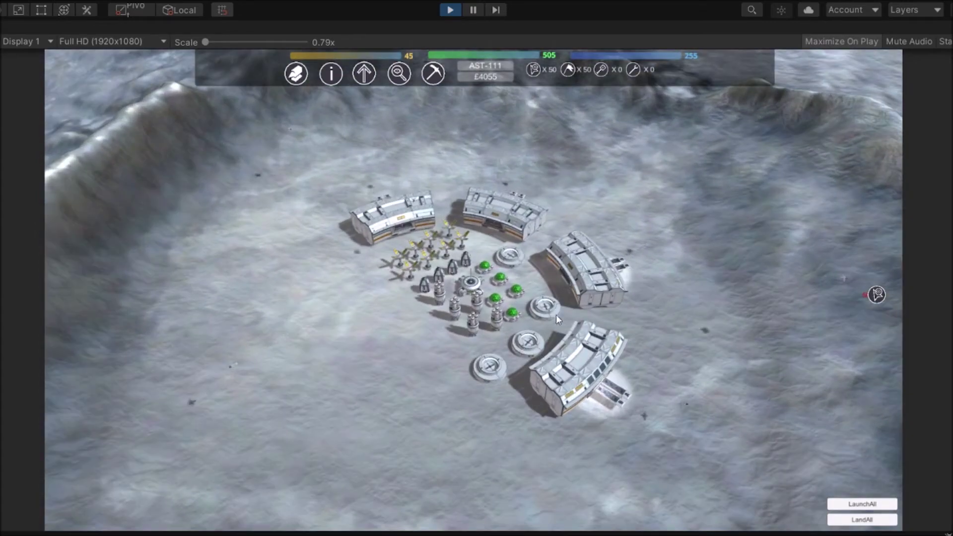
pyautogui.moveTo(556, 314); pyautogui.dragTo(553, 329, button='right')
pyautogui.scroll(3, 553, 333)
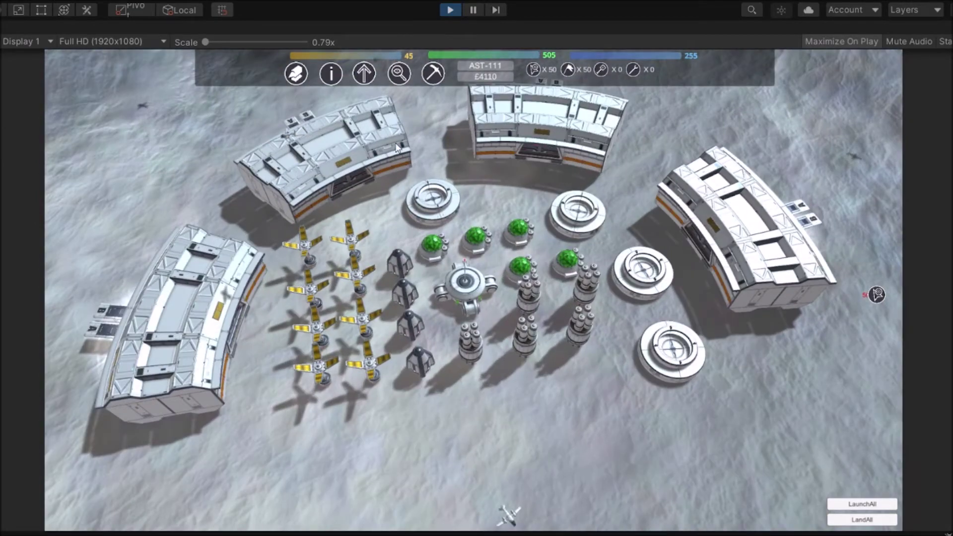
# Add one ship in the Construction window, reselect AST-111 on the star map, and return to its surface.
pyautogui.click(300, 76)
pyautogui.click(527, 445)
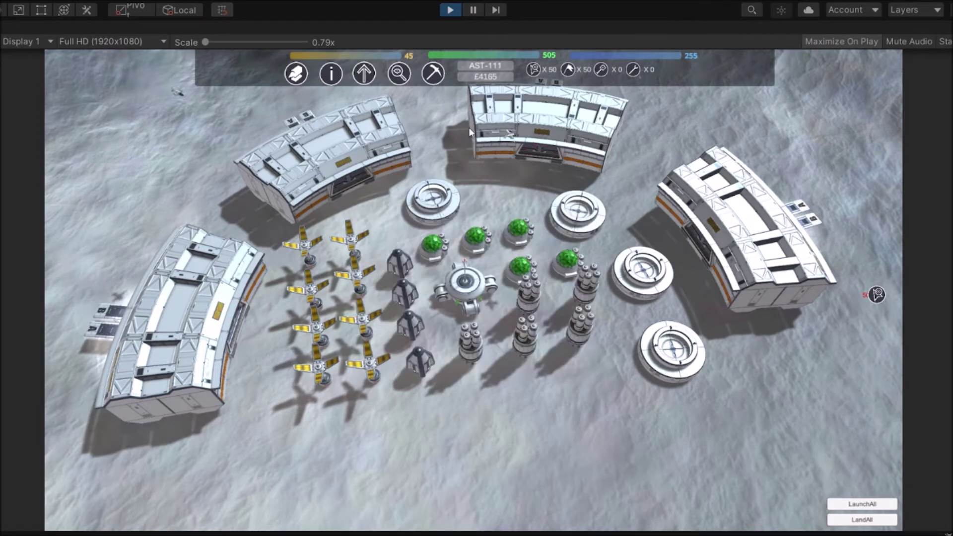
pyautogui.click(400, 74)
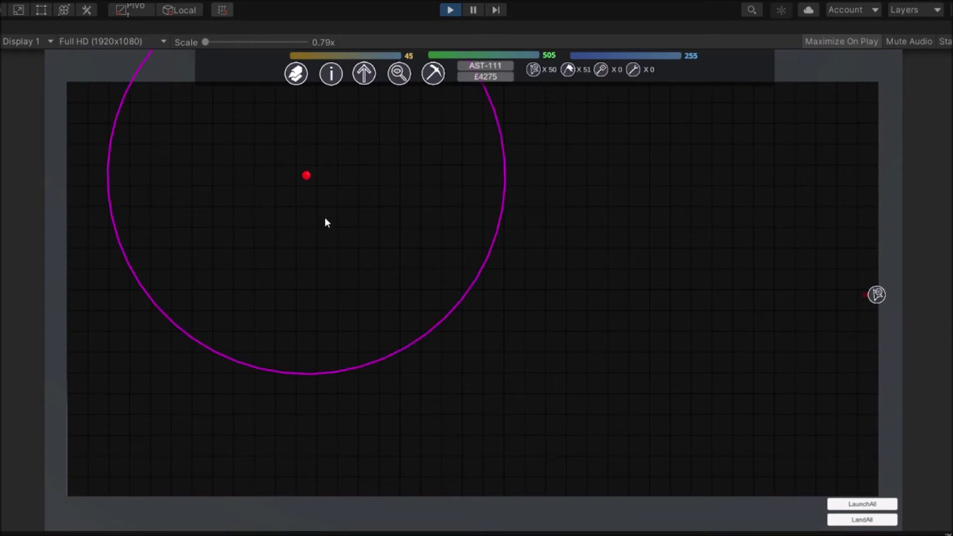
pyautogui.click(367, 243)
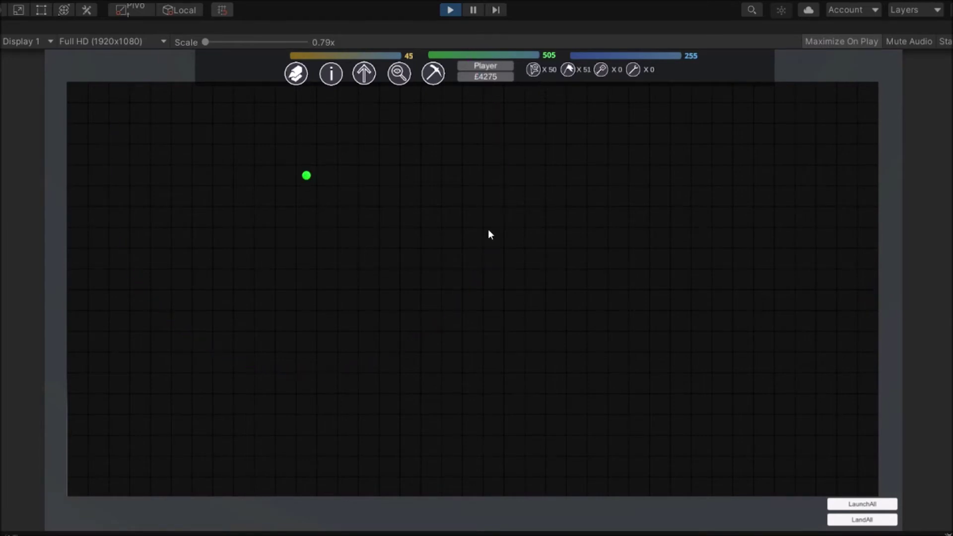
pyautogui.click(308, 176)
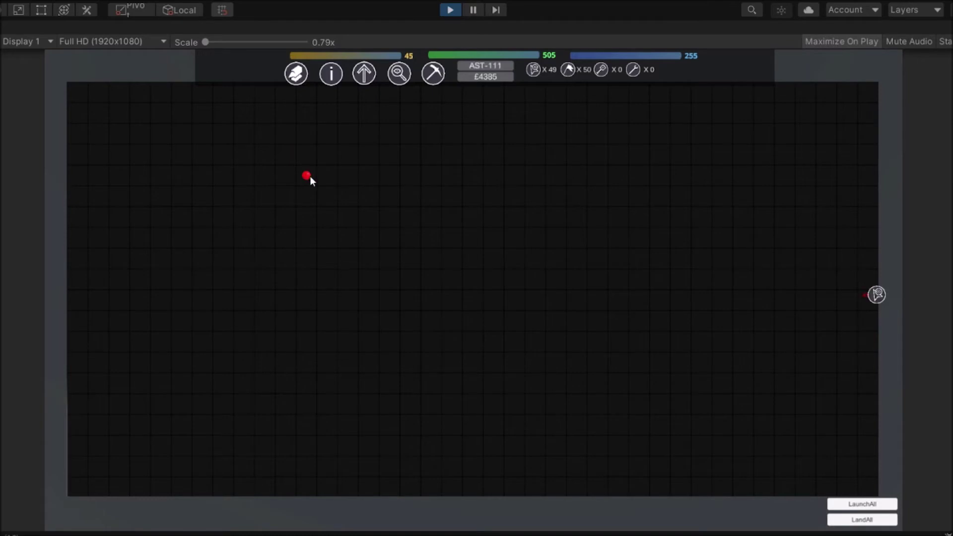
pyautogui.click(397, 74)
pyautogui.scroll(-5, 399, 220)
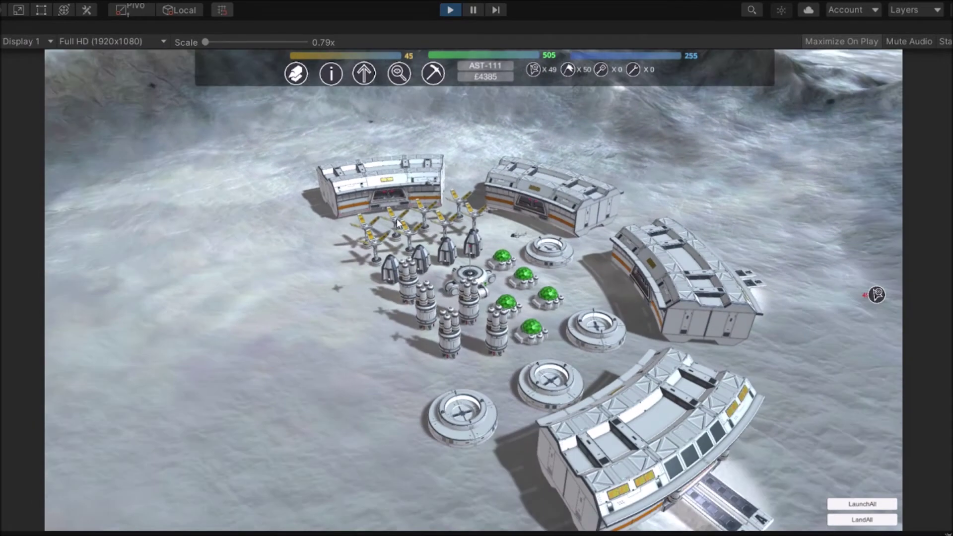
pyautogui.moveTo(481, 283); pyautogui.dragTo(545, 225, button='middle')
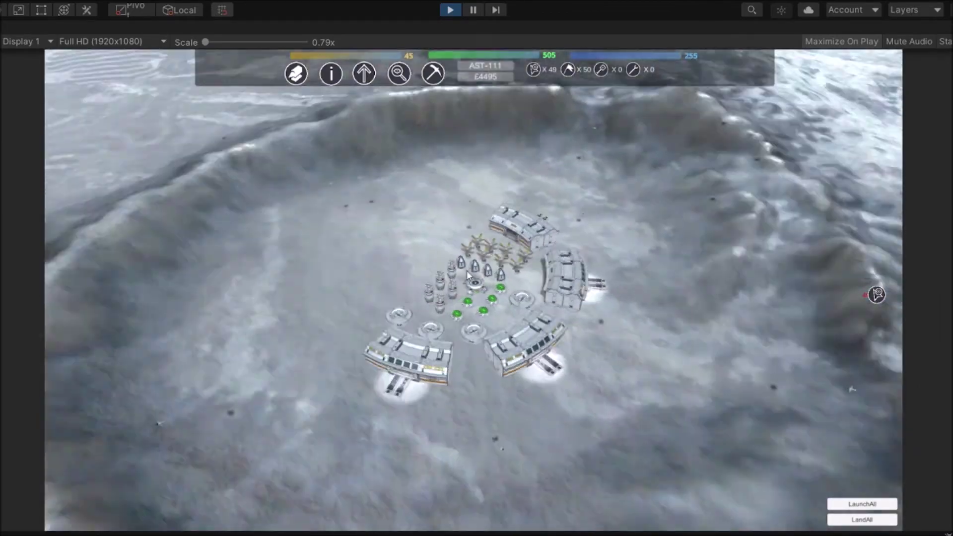
pyautogui.moveTo(474, 210); pyautogui.dragTo(483, 215, button='middle')
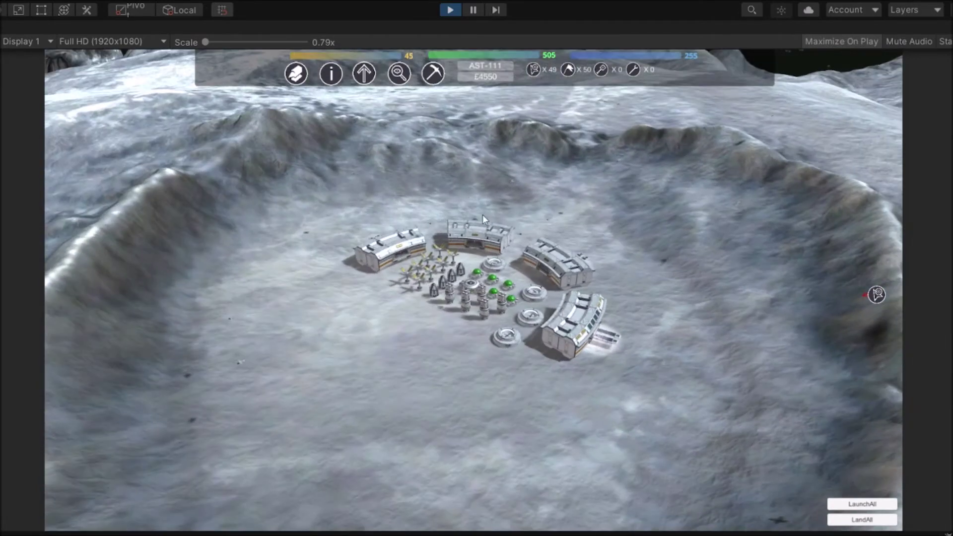
# Select AST-151 on the star map, send a ship to it, and switch to that asteroid's surface.
pyautogui.click(400, 78)
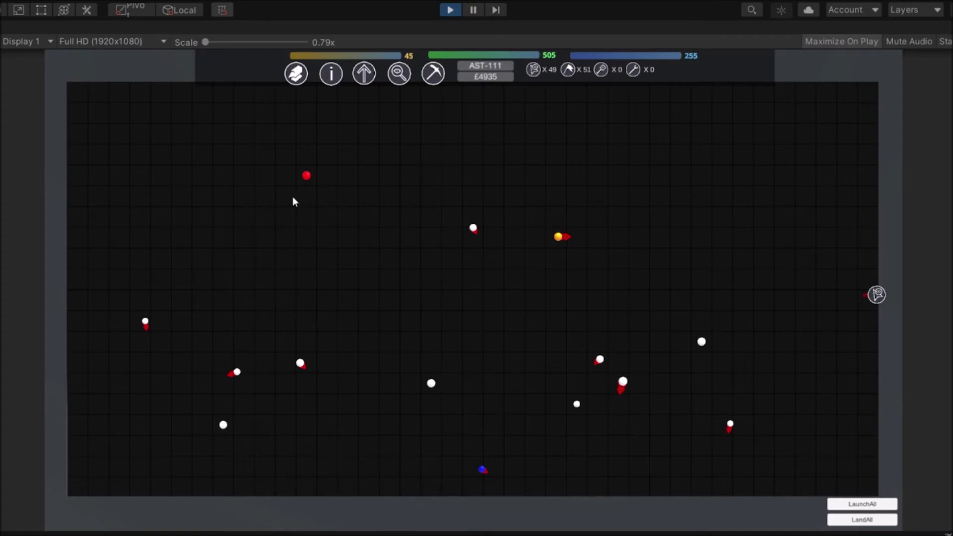
pyautogui.click(474, 229)
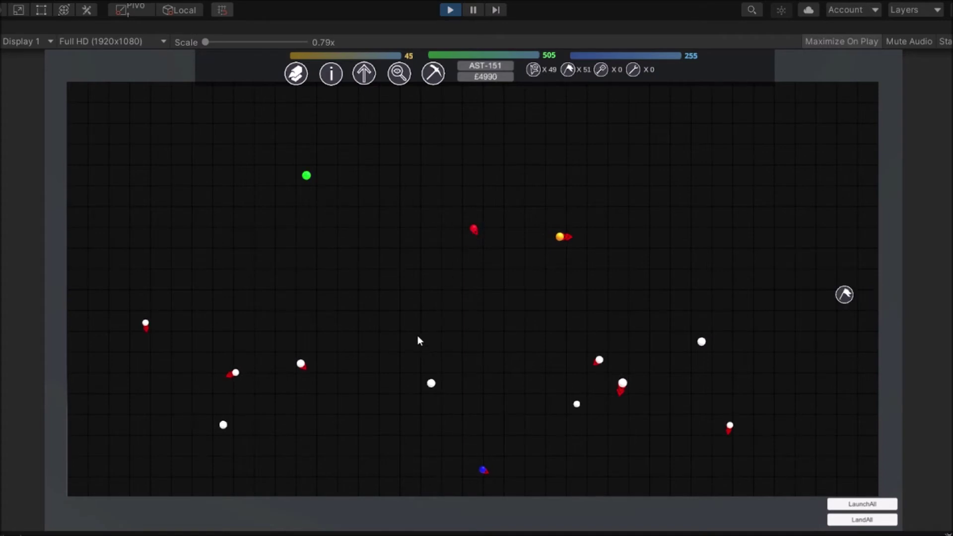
pyautogui.click(484, 76)
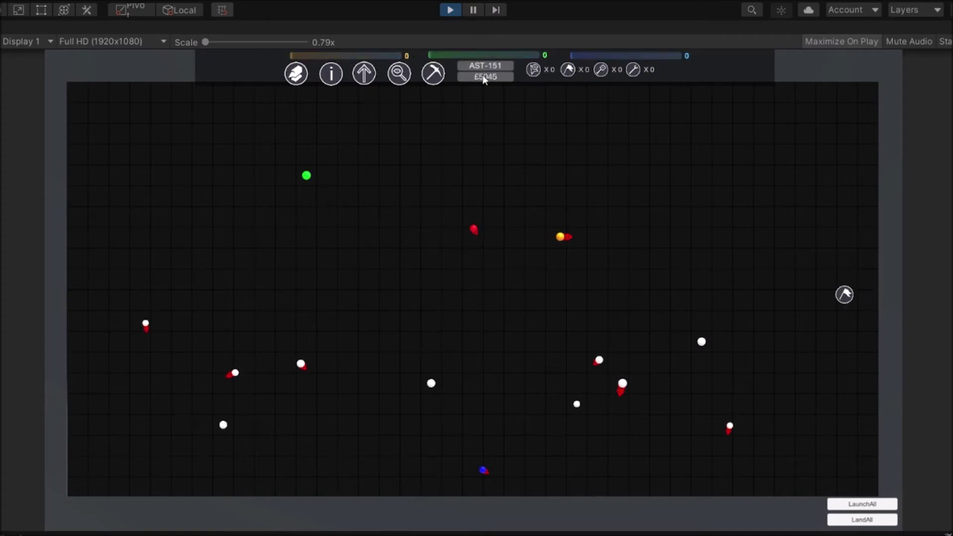
pyautogui.click(565, 74)
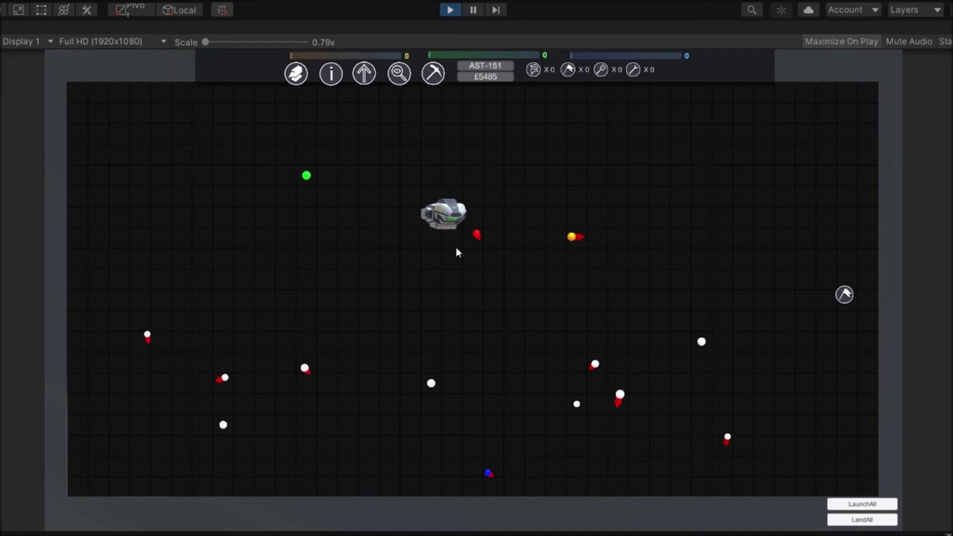
pyautogui.click(399, 75)
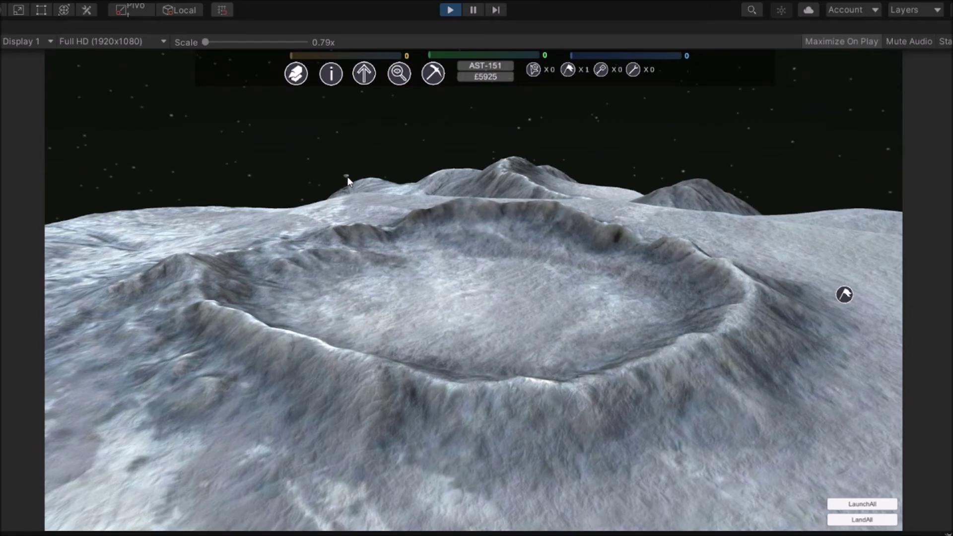
# Watch the ship land in the AST-151 crater and examine it up close and from a distance.
pyautogui.moveTo(349, 183); pyautogui.dragTo(278, 285, button='right')
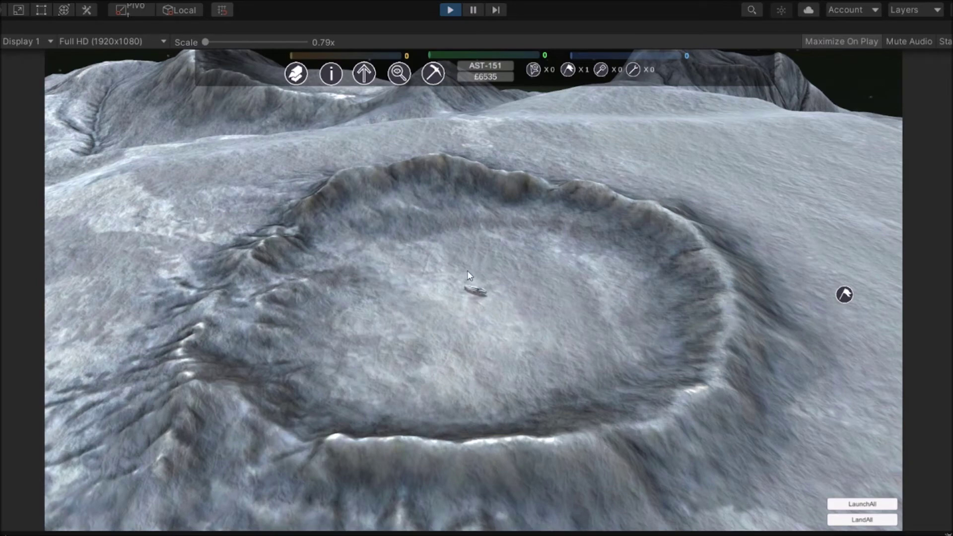
pyautogui.moveTo(467, 272); pyautogui.dragTo(485, 272, button='middle')
pyautogui.scroll(5, 485, 272)
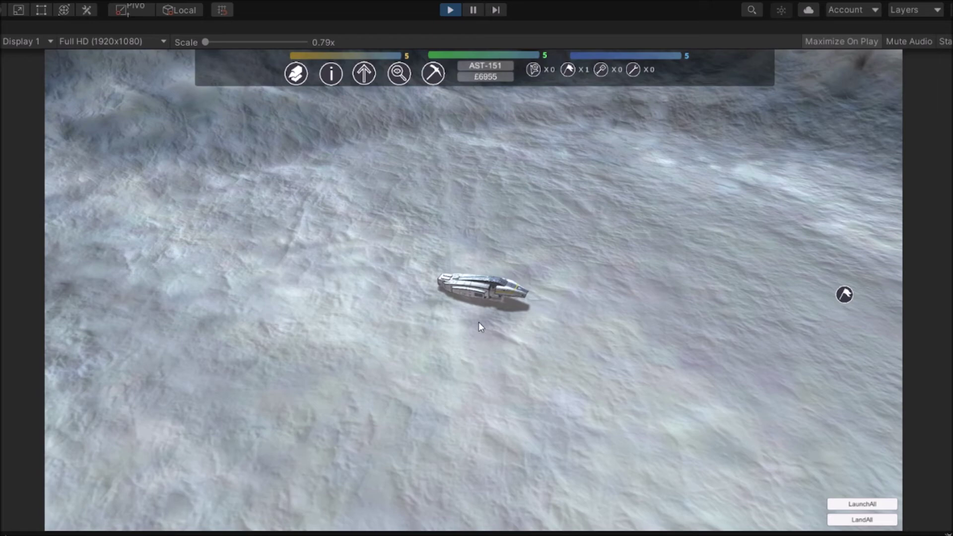
pyautogui.moveTo(453, 263); pyautogui.dragTo(464, 256, button='right')
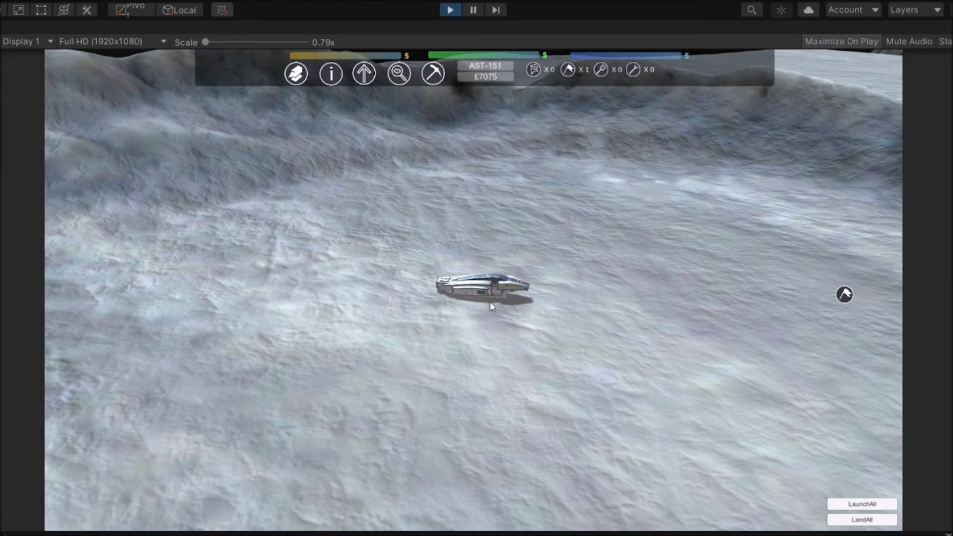
pyautogui.scroll(5, 553, 313)
pyautogui.moveTo(560, 366); pyautogui.dragTo(432, 312, button='right')
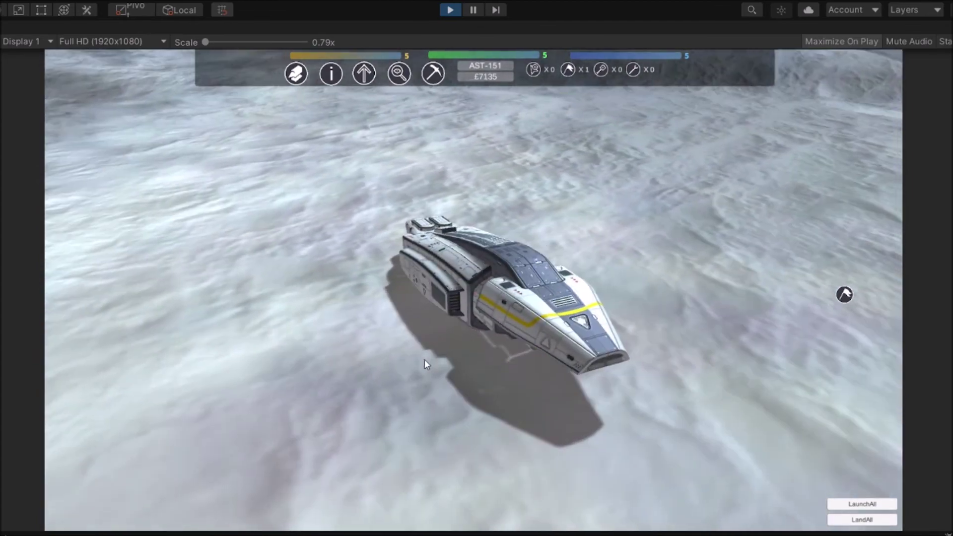
pyautogui.scroll(-5, 424, 359)
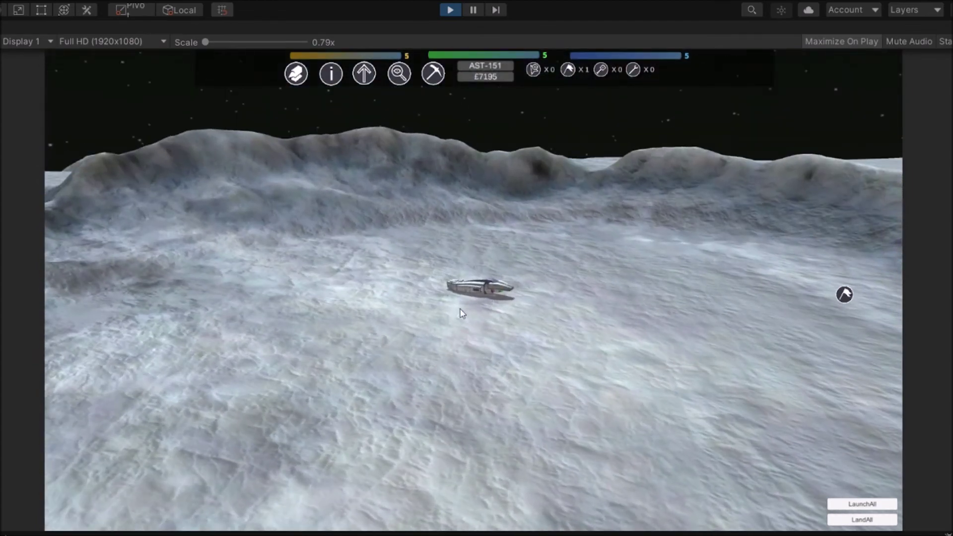
# Bring up the building choices on AST-151 and try to place a Missile Silo near the landed ship.
pyautogui.moveTo(400, 221); pyautogui.dragTo(507, 342, button='right')
pyautogui.click(431, 82)
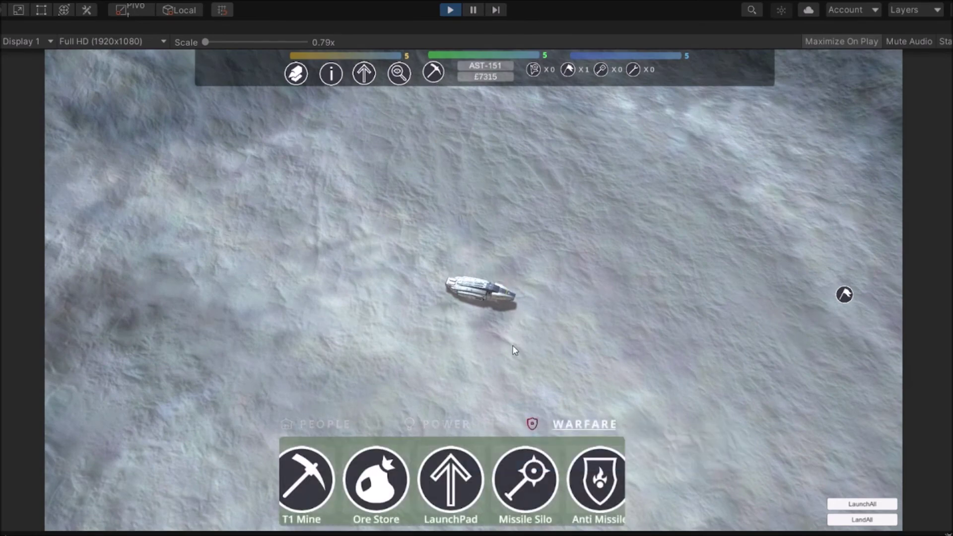
pyautogui.click(529, 481)
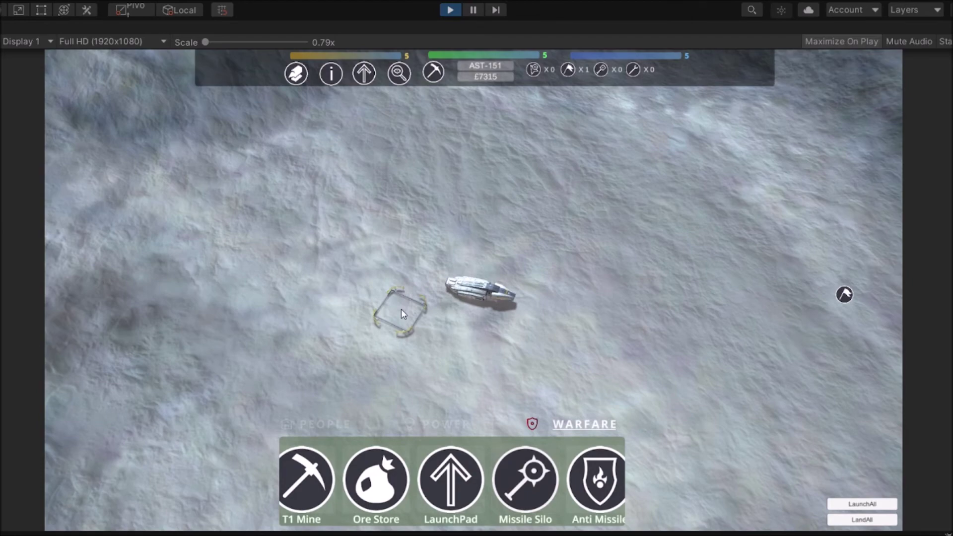
pyautogui.rightClick(567, 265)
# Place a CSH from the People category on the crater floor, just off the landed ship's nose.
pyautogui.scroll(5, 532, 329)
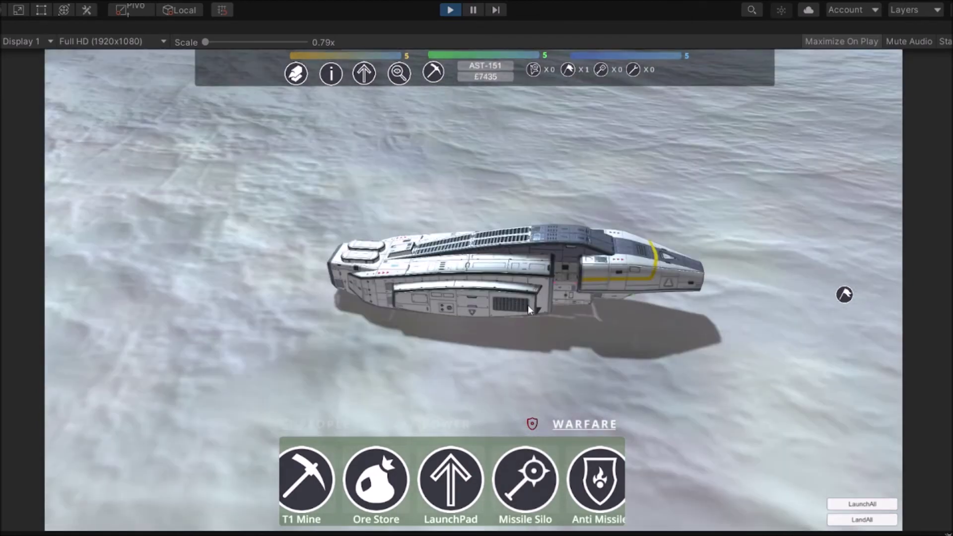
pyautogui.moveTo(413, 308); pyautogui.dragTo(322, 330, button='middle')
pyautogui.moveTo(495, 294); pyautogui.dragTo(475, 317, button='middle')
pyautogui.scroll(-5, 340, 400)
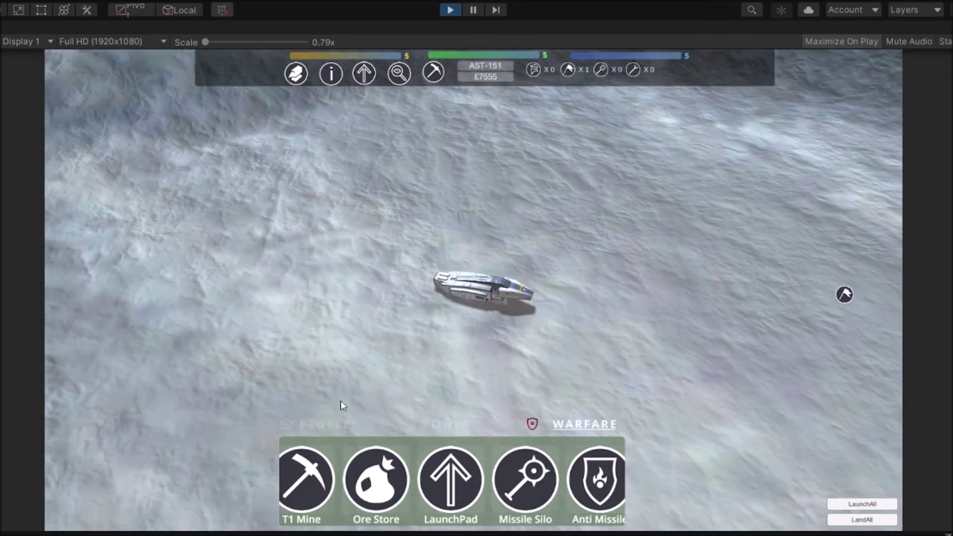
pyautogui.click(319, 426)
pyautogui.click(566, 493)
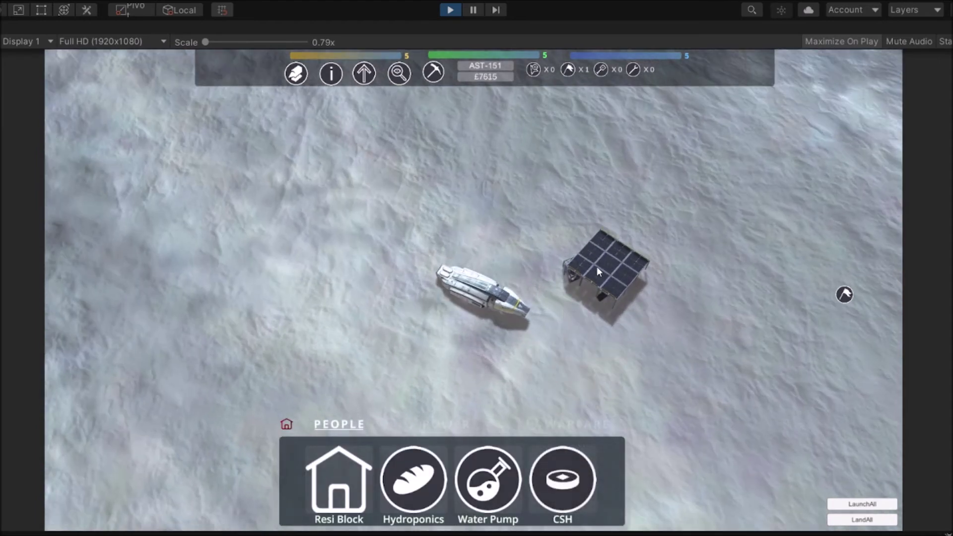
pyautogui.click(598, 267)
pyautogui.moveTo(637, 325); pyautogui.dragTo(614, 291, button='middle')
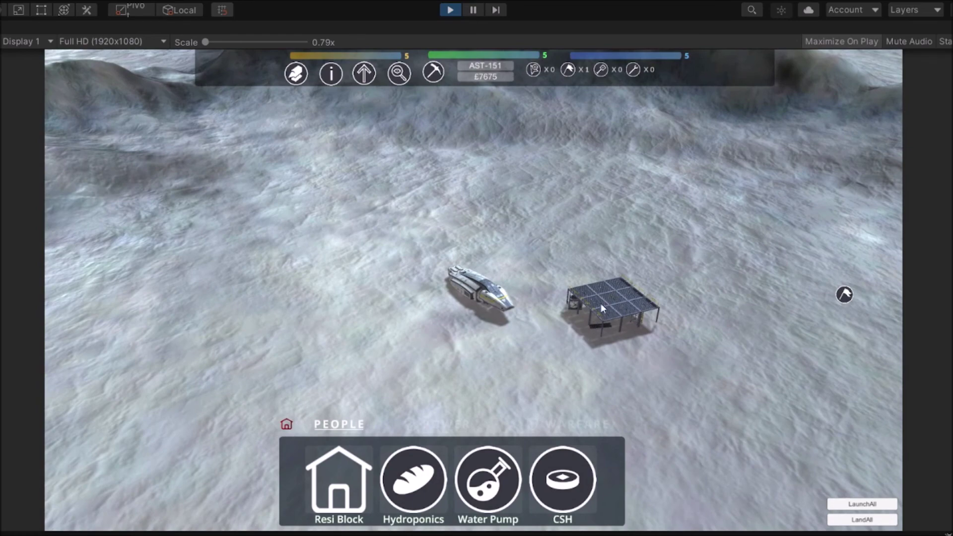
pyautogui.click(602, 307)
# Examine the landed ship and the new building beside it from several angles and distances.
pyautogui.moveTo(502, 204); pyautogui.dragTo(594, 243, button='middle')
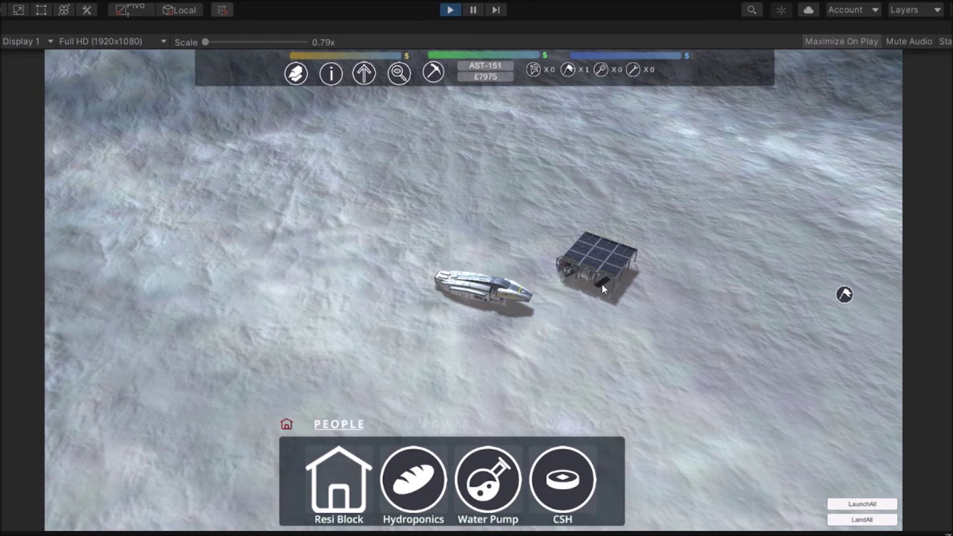
pyautogui.moveTo(601, 283); pyautogui.dragTo(619, 304, button='middle')
pyautogui.scroll(3, 589, 342)
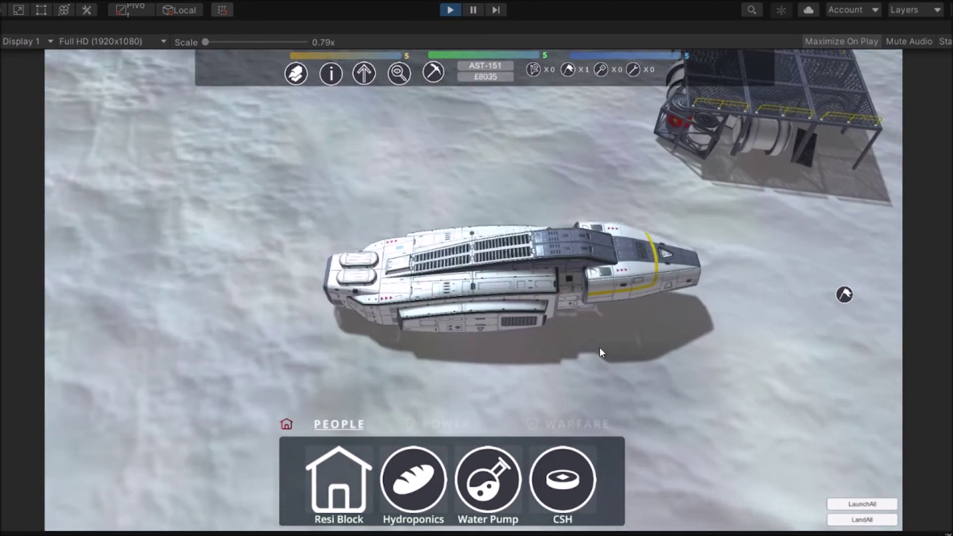
pyautogui.scroll(-3, 598, 350)
pyautogui.scroll(-2, 598, 352)
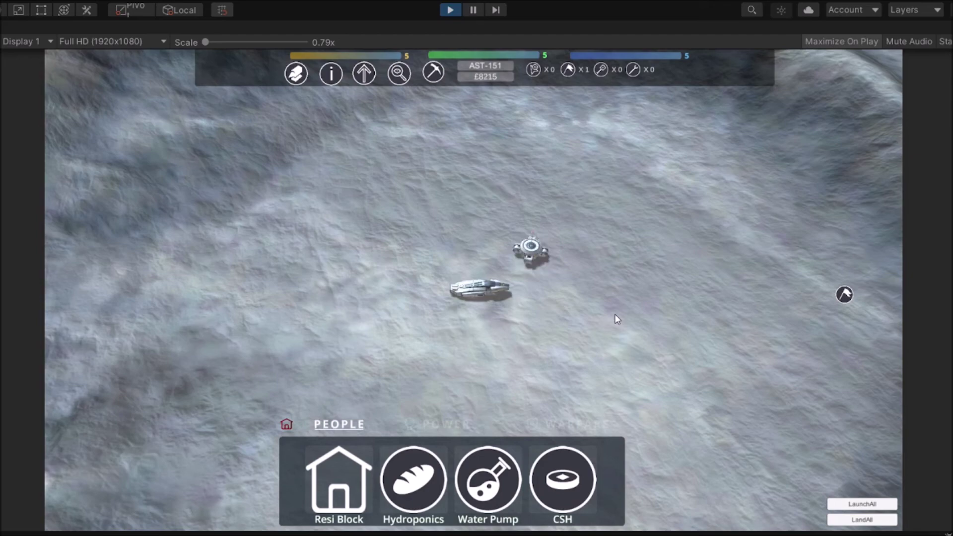
pyautogui.moveTo(537, 304); pyautogui.dragTo(612, 262, button='middle')
pyautogui.scroll(5, 612, 262)
pyautogui.moveTo(638, 310); pyautogui.dragTo(446, 291, button='middle')
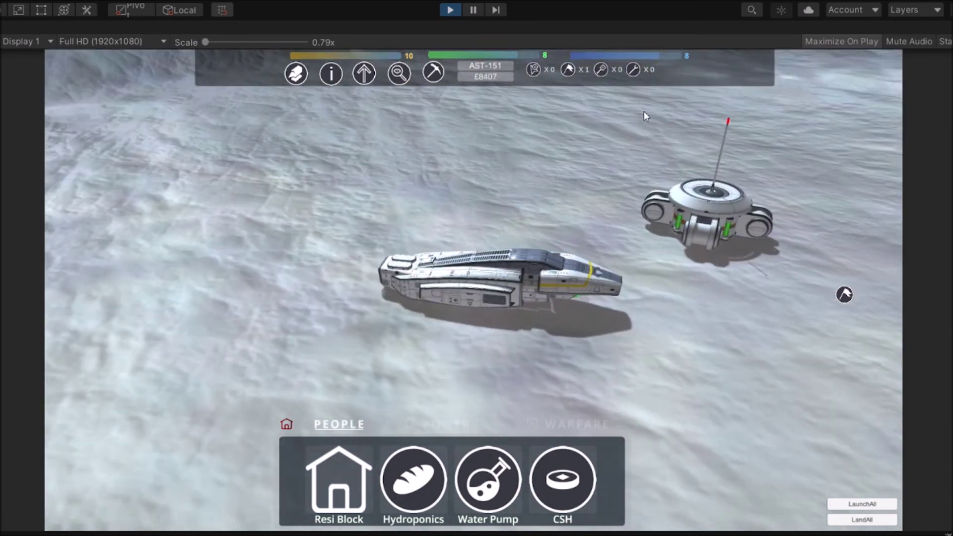
# Pause the game, enable Debug Take Off on the last ShipTemplate(Clone) in the hierarchy, and resume play.
pyautogui.click(474, 10)
pyautogui.scroll(-15, 158, 191)
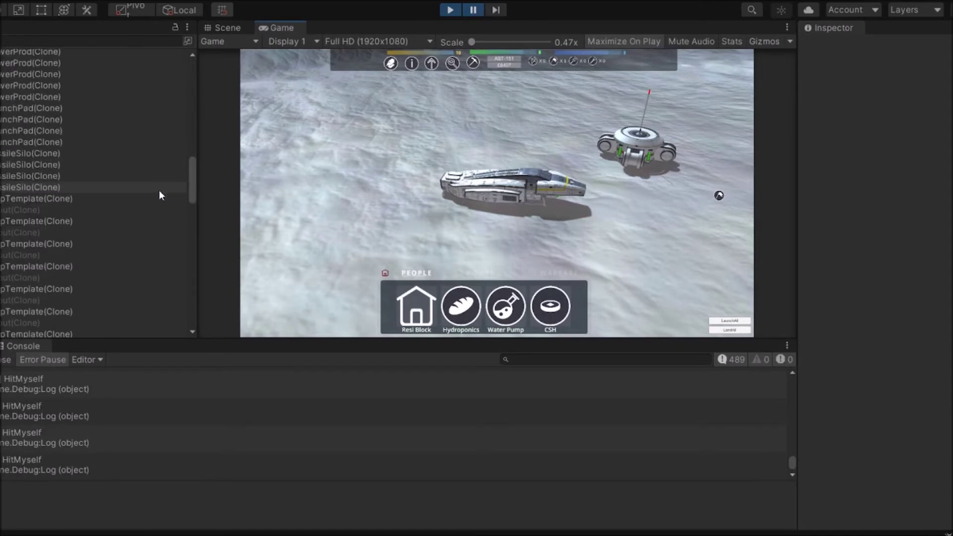
pyautogui.scroll(-1, 152, 193)
pyautogui.click(59, 297)
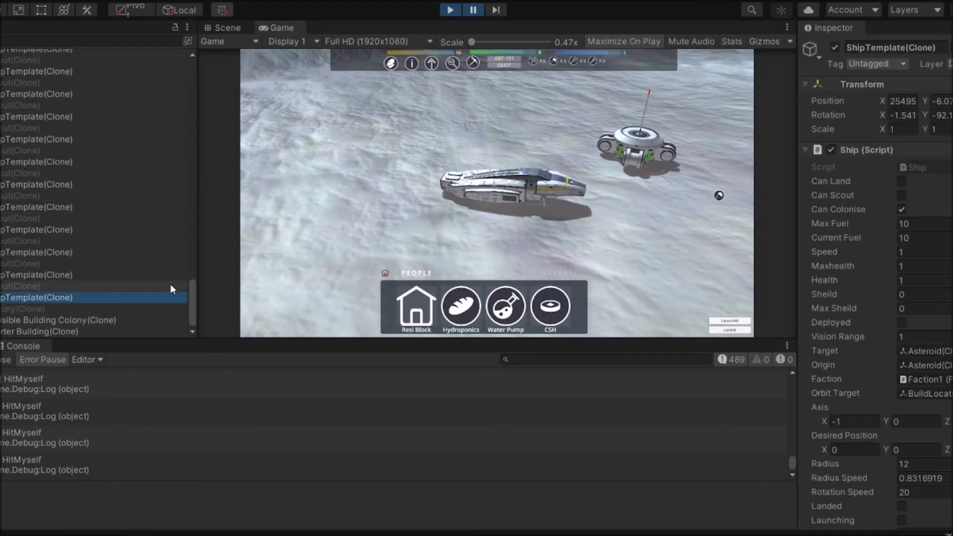
pyautogui.scroll(-15, 880, 249)
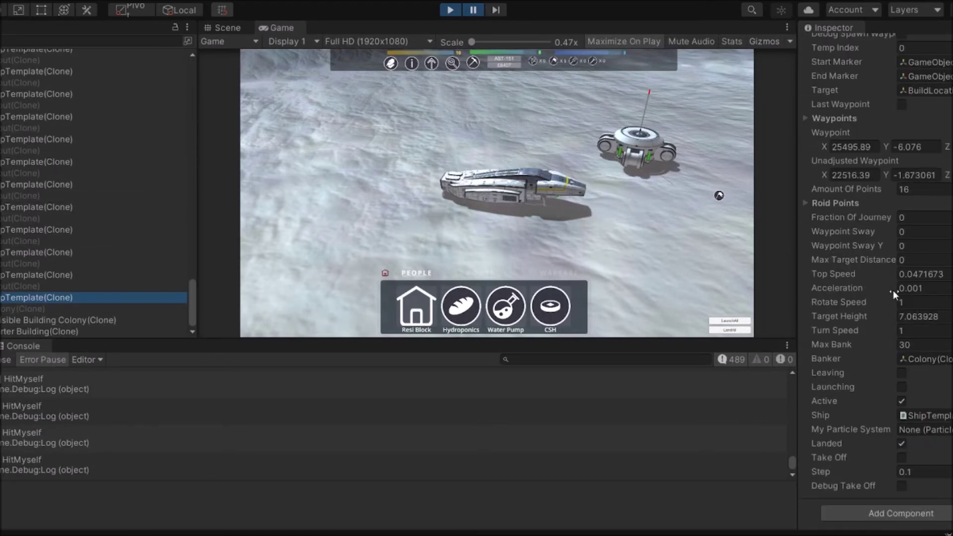
pyautogui.click(899, 491)
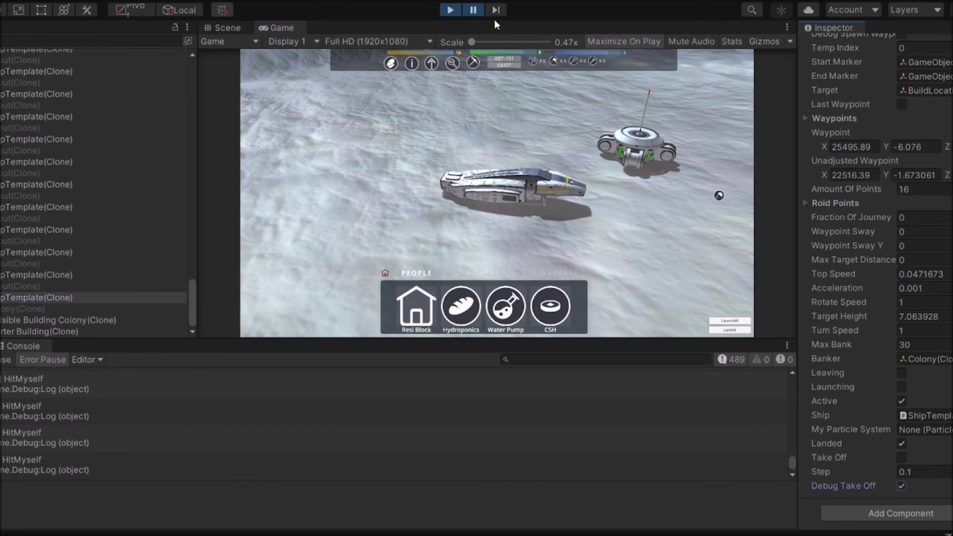
pyautogui.click(478, 11)
# Follow the ship's take-off and its flight over the AST-151 crater from a wide view.
pyautogui.scroll(-5, 516, 246)
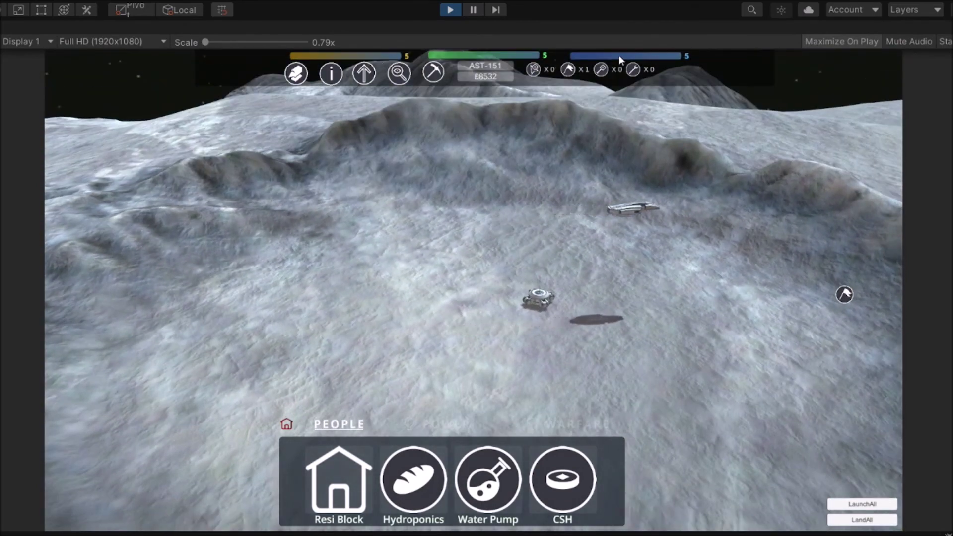
pyautogui.moveTo(593, 241); pyautogui.dragTo(642, 289, button='middle')
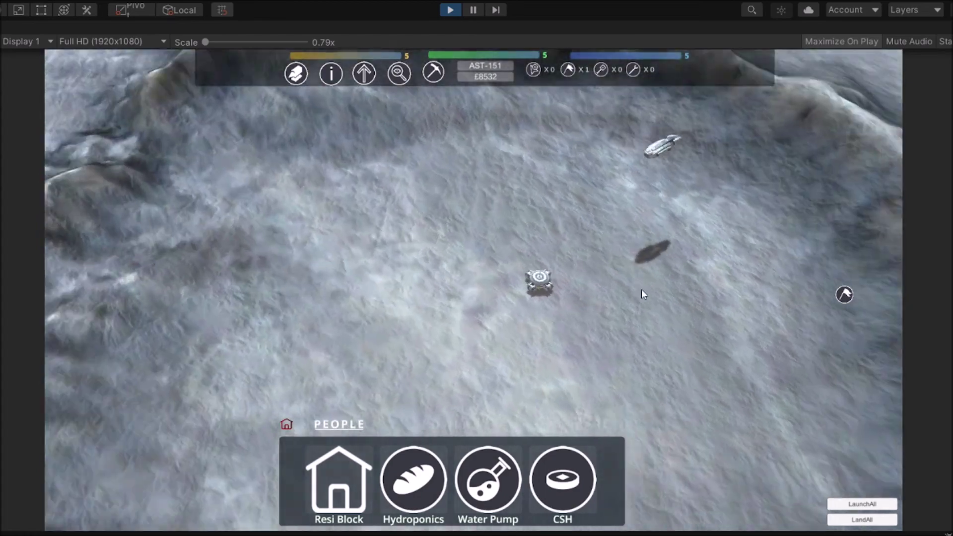
pyautogui.scroll(-3, 595, 228)
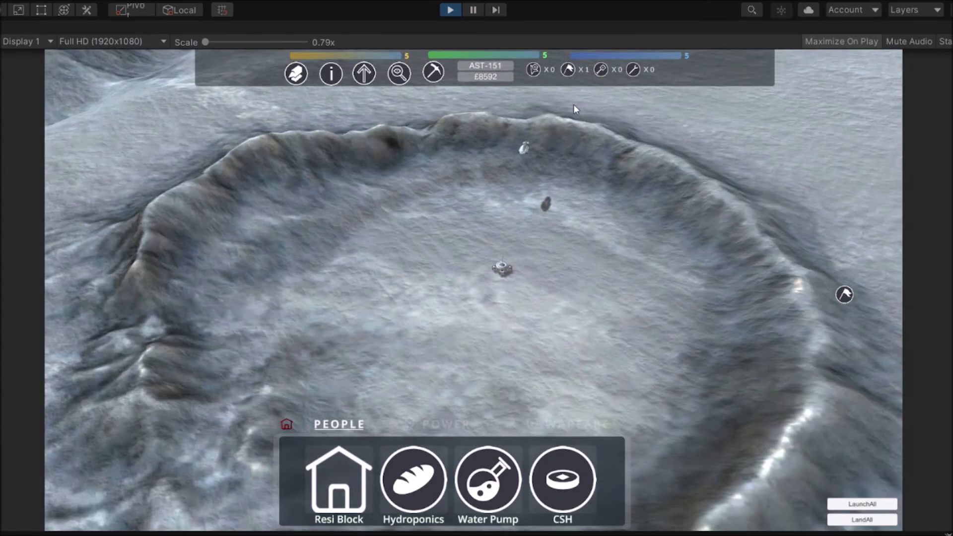
pyautogui.moveTo(615, 272); pyautogui.dragTo(456, 229, button='middle')
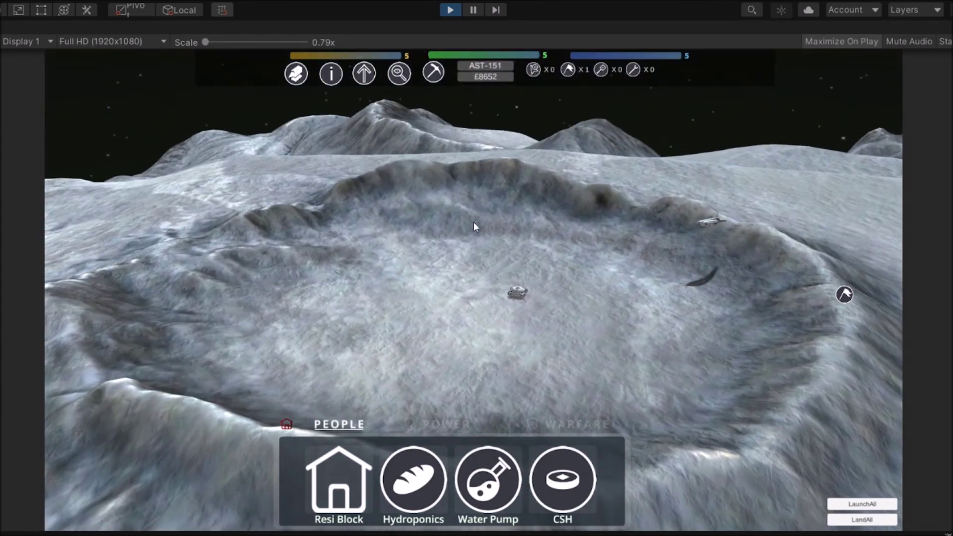